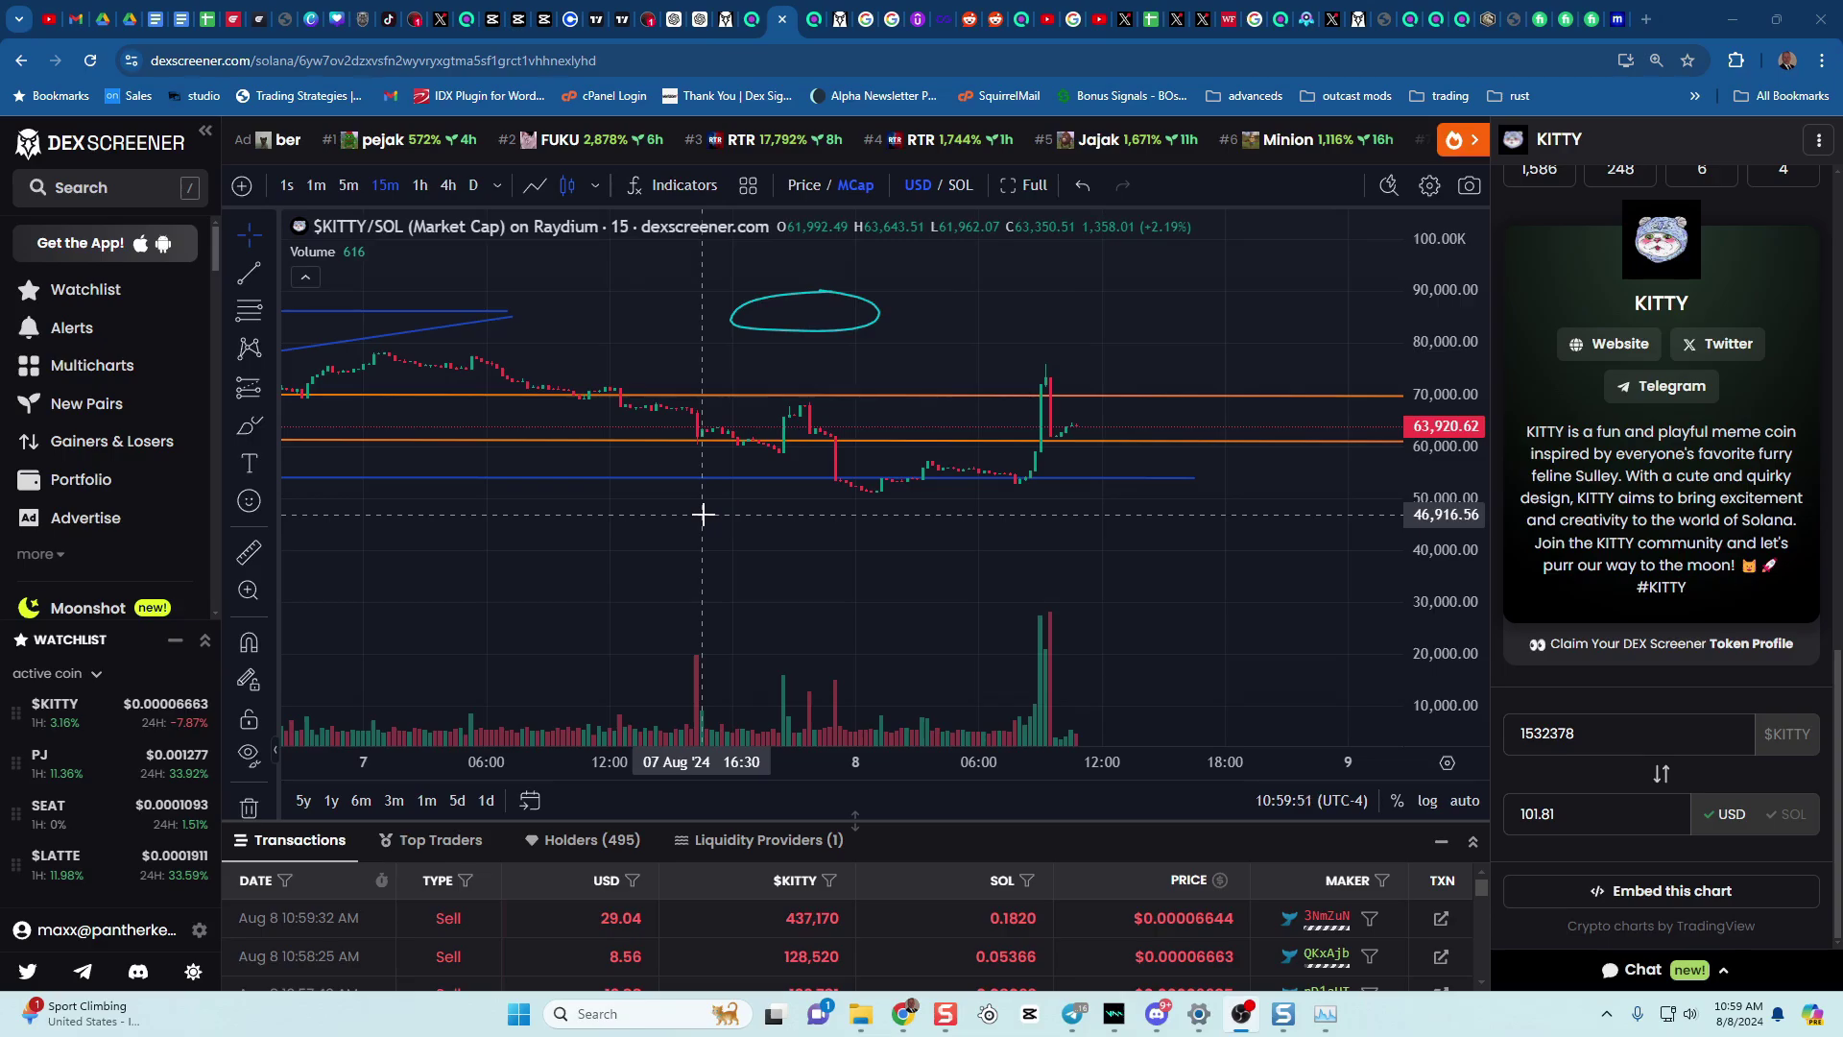
- Bring the latest candles into view, shorten the chart for more transaction rows, and show the token stats
scroll(692, 538, "down", 3)
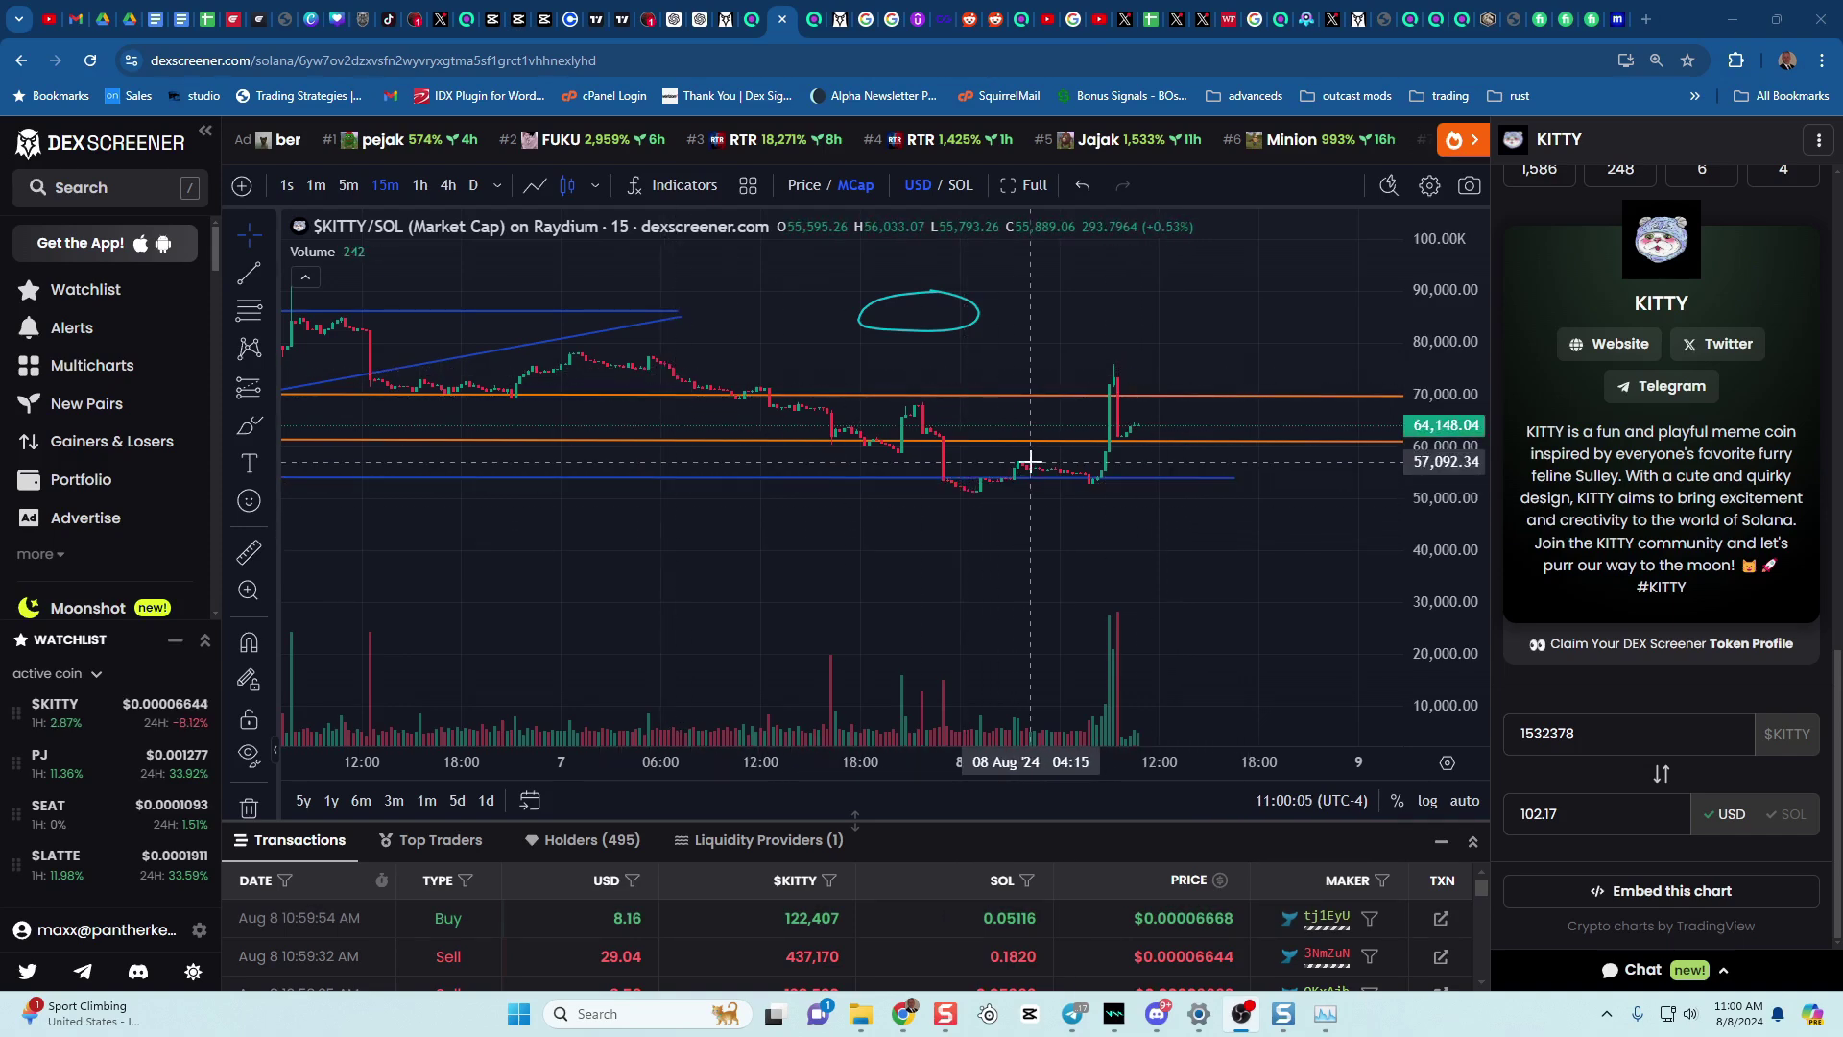
scroll(946, 533, "up", 3)
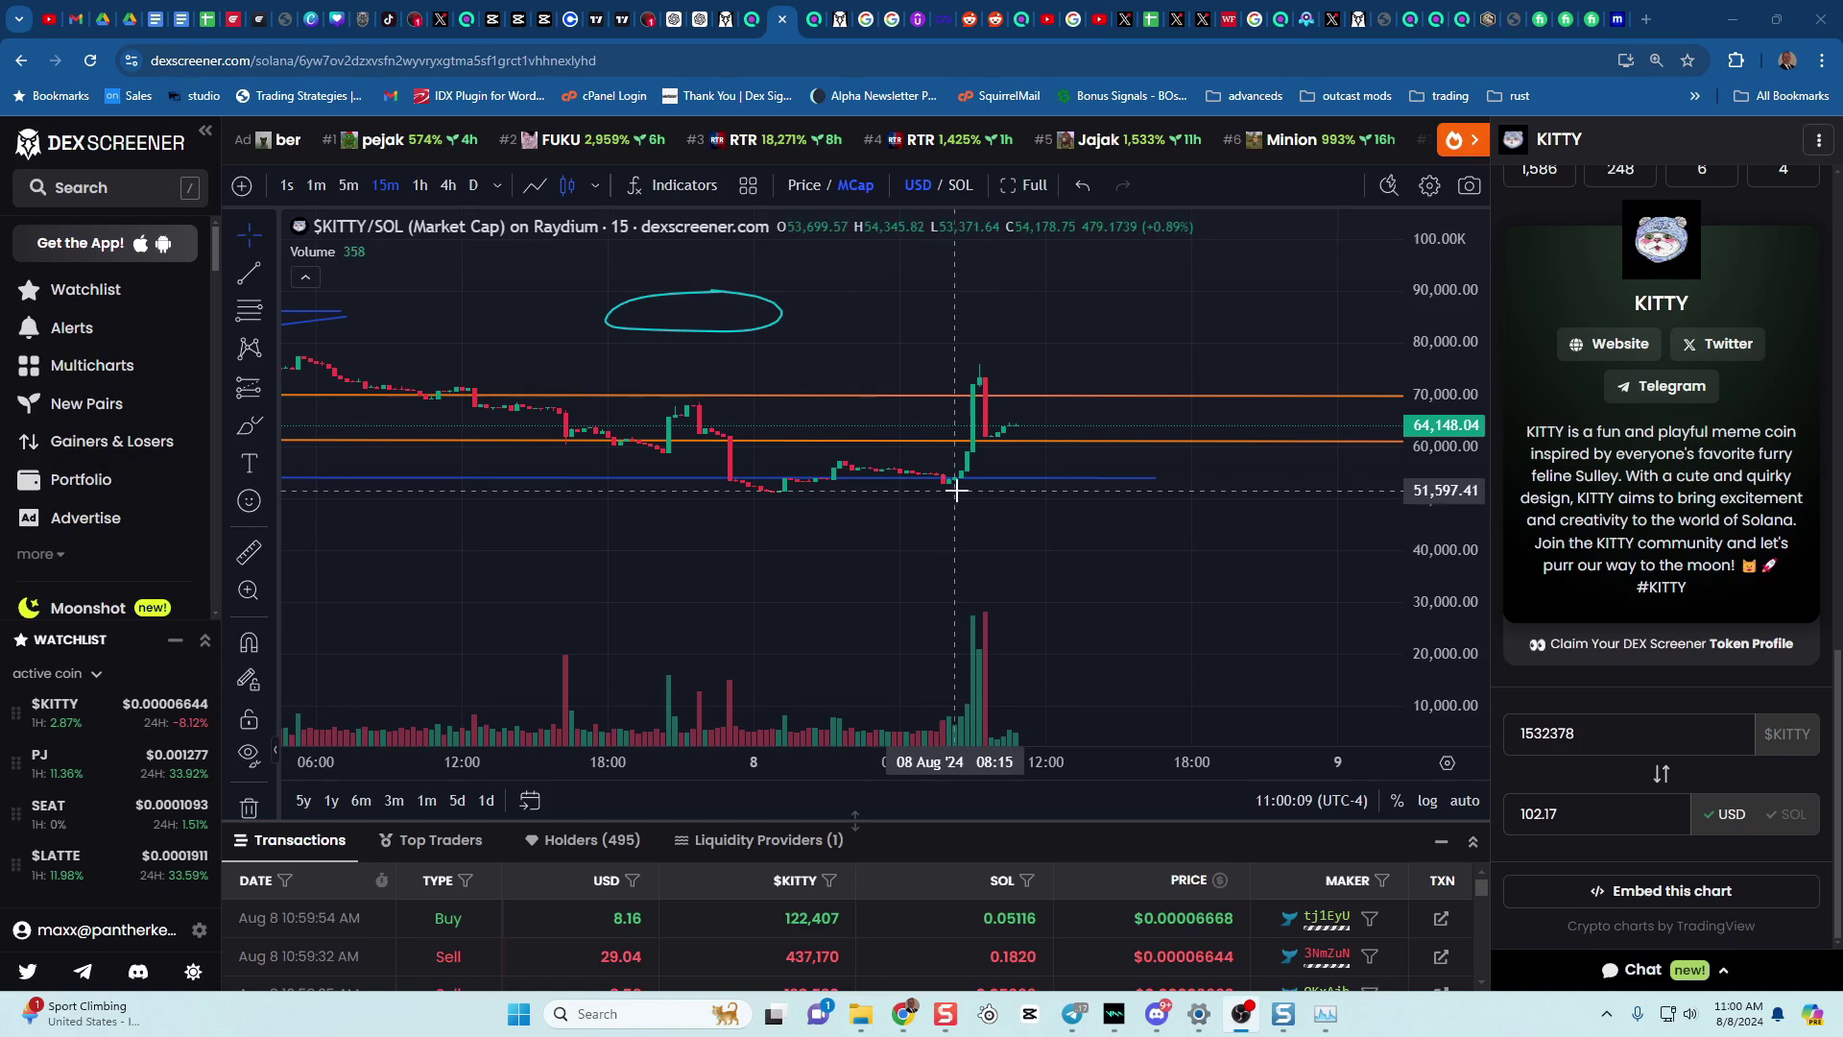
scroll(588, 482, "down", 2)
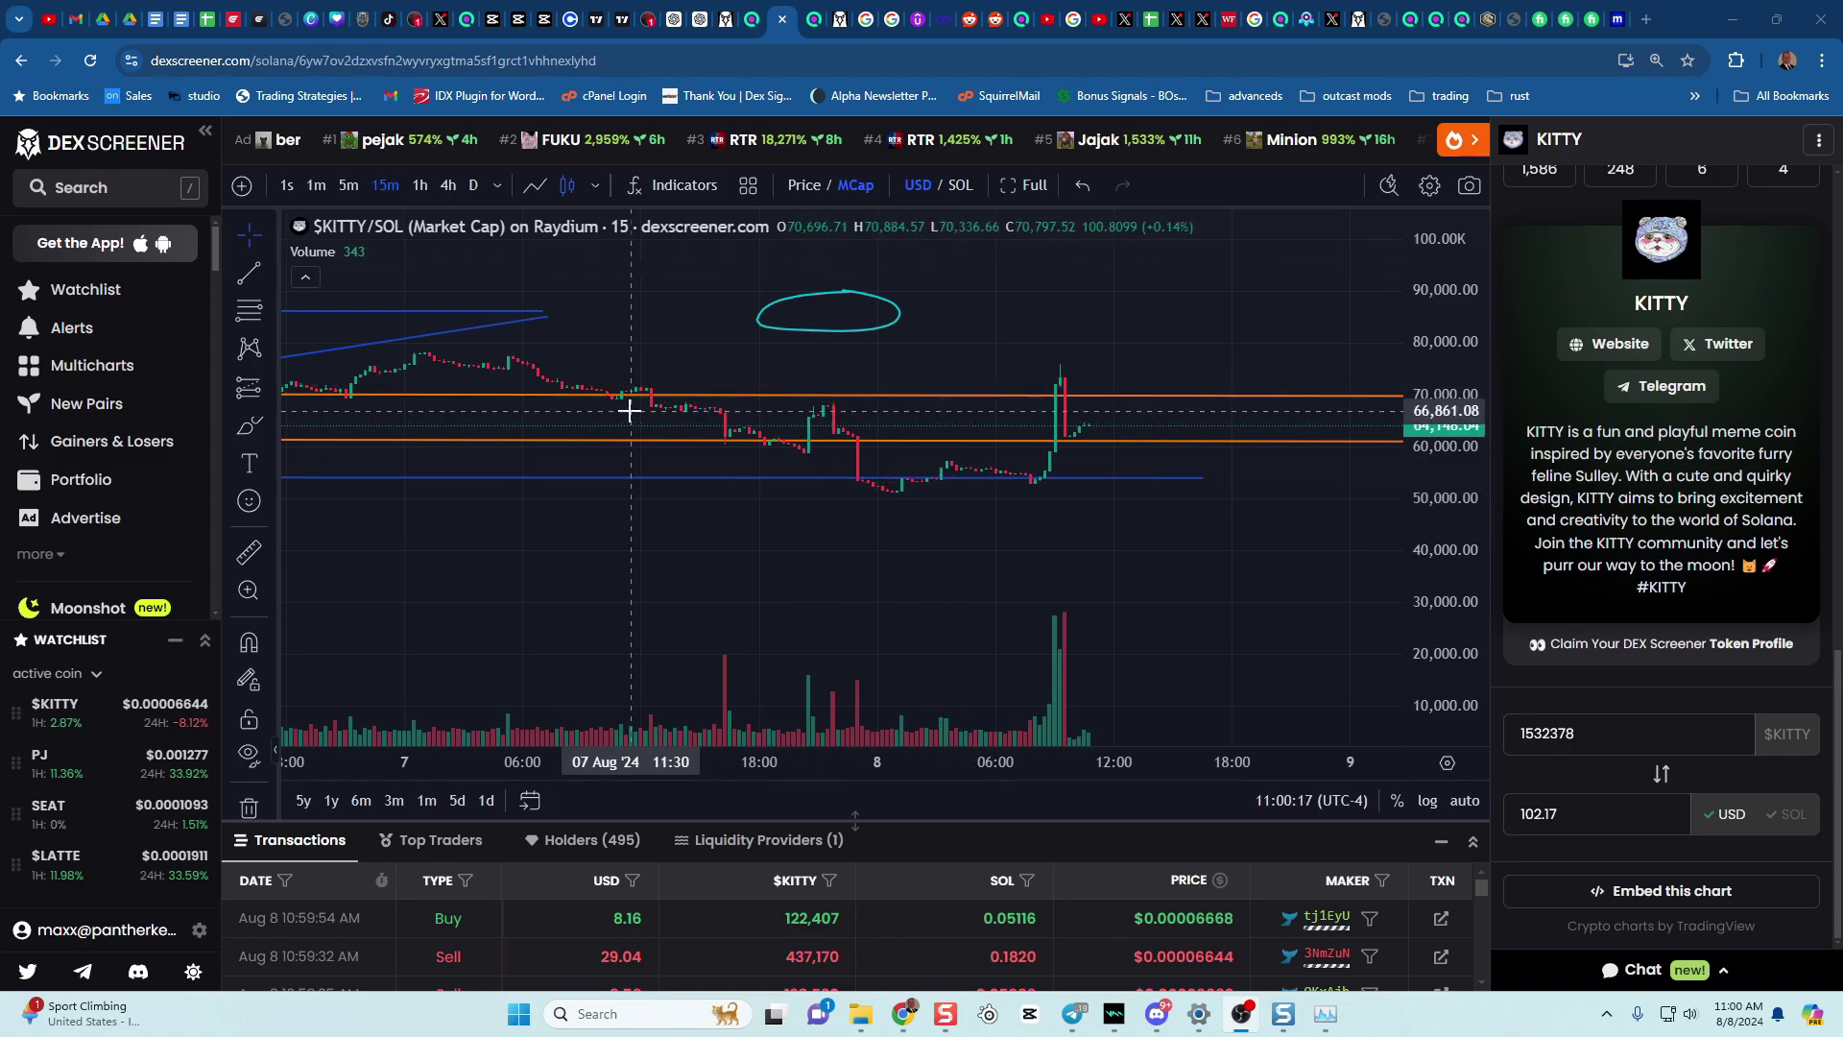
scroll(624, 412, "down", 4)
scroll(1065, 533, "up", 2)
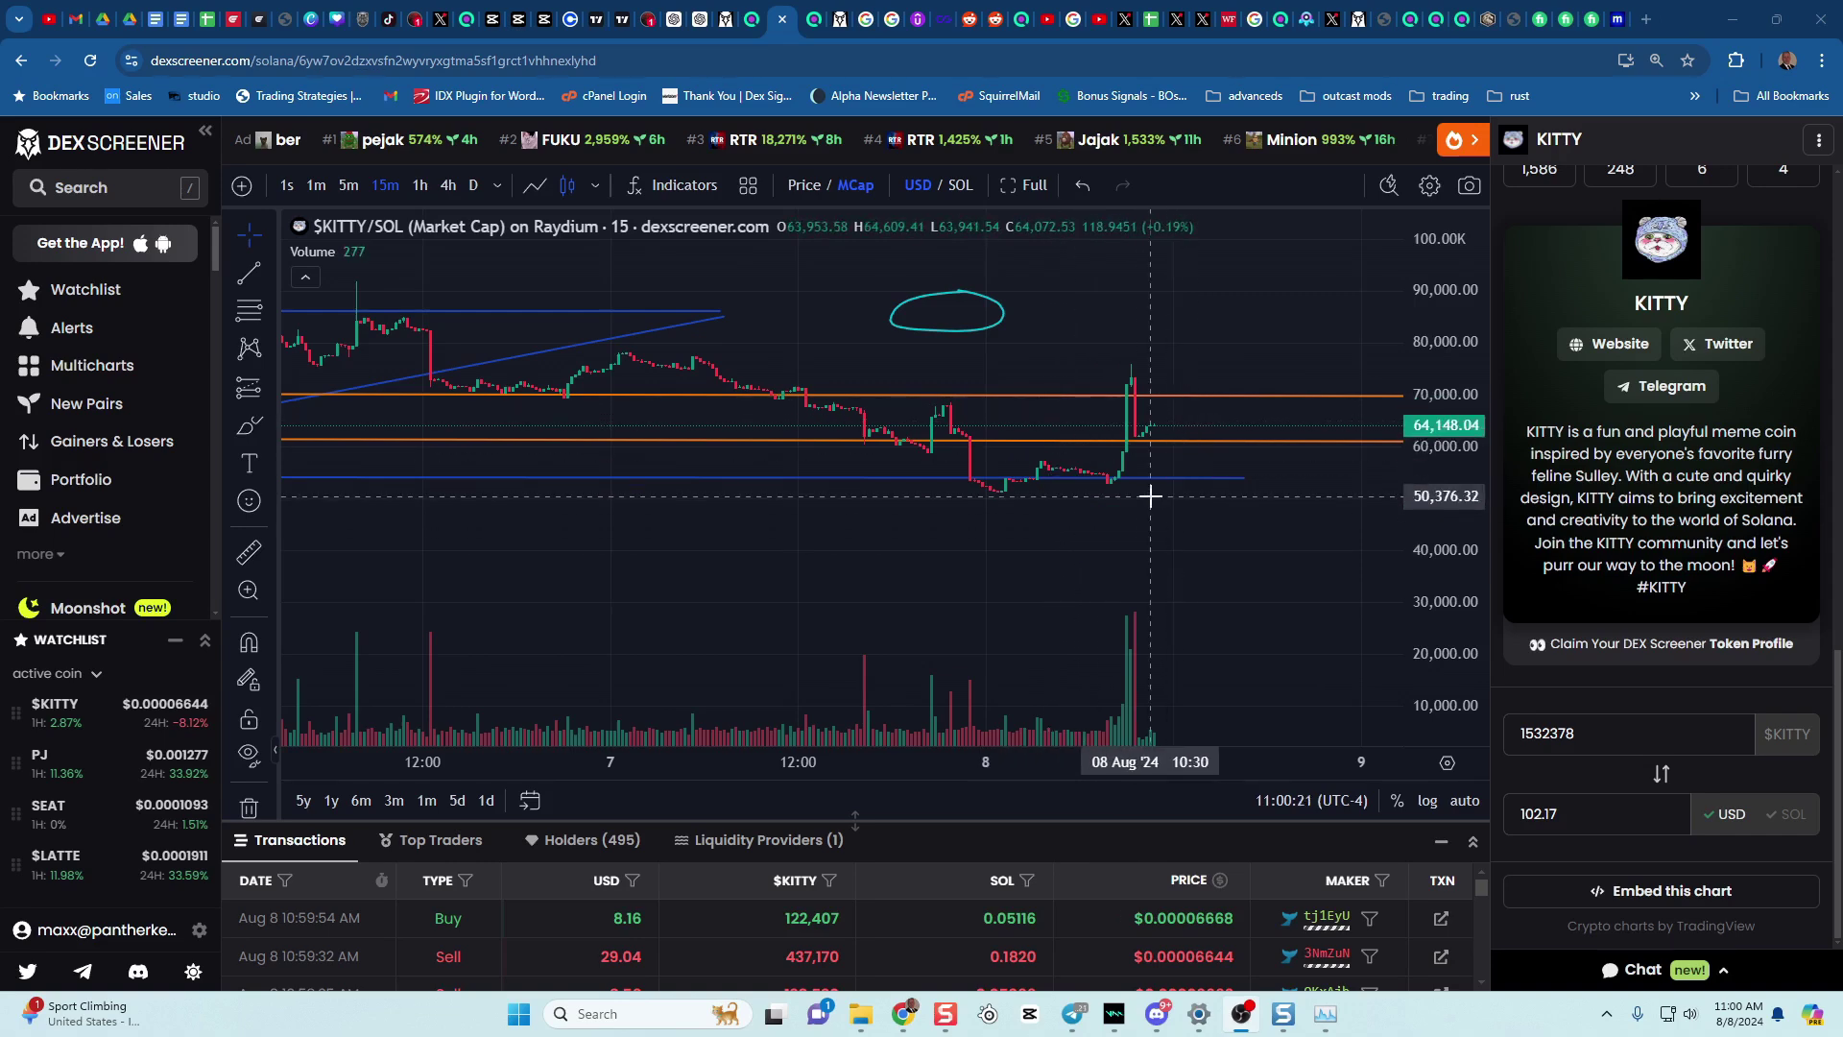
left_click_drag(1127, 510, 877, 510)
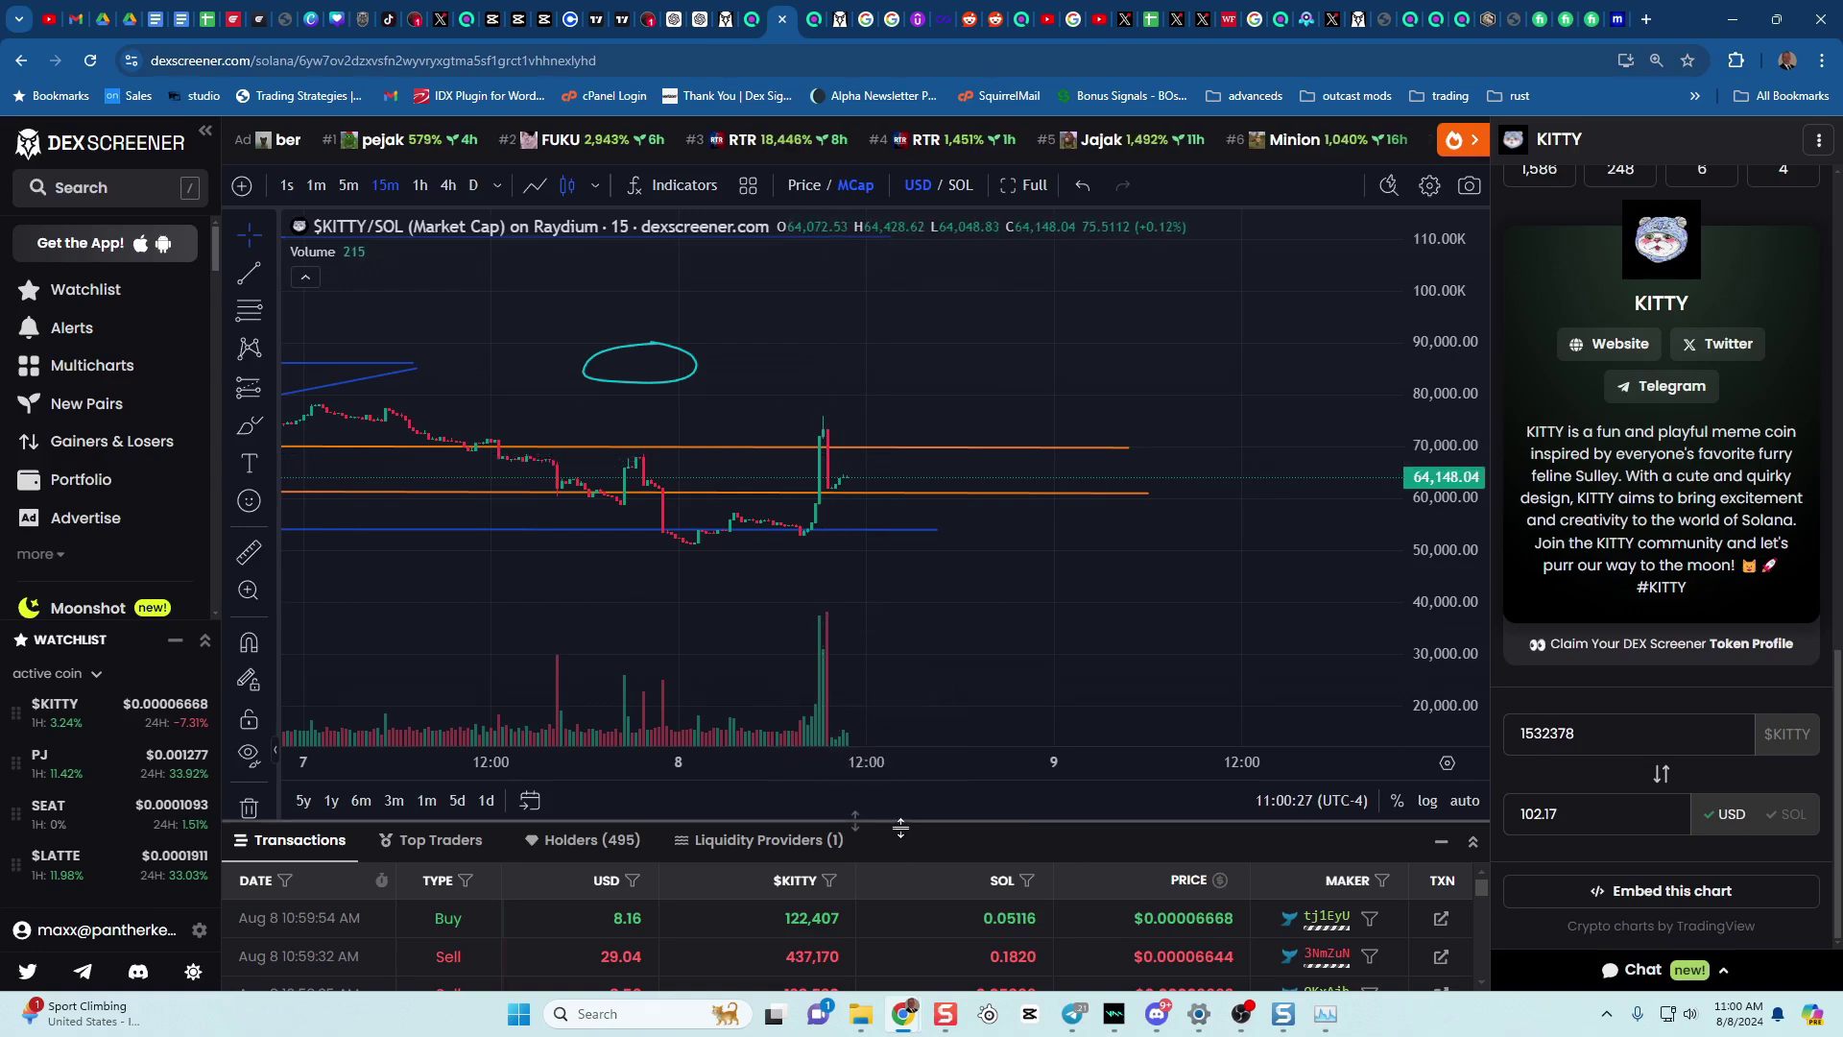
left_click_drag(876, 821, 875, 718)
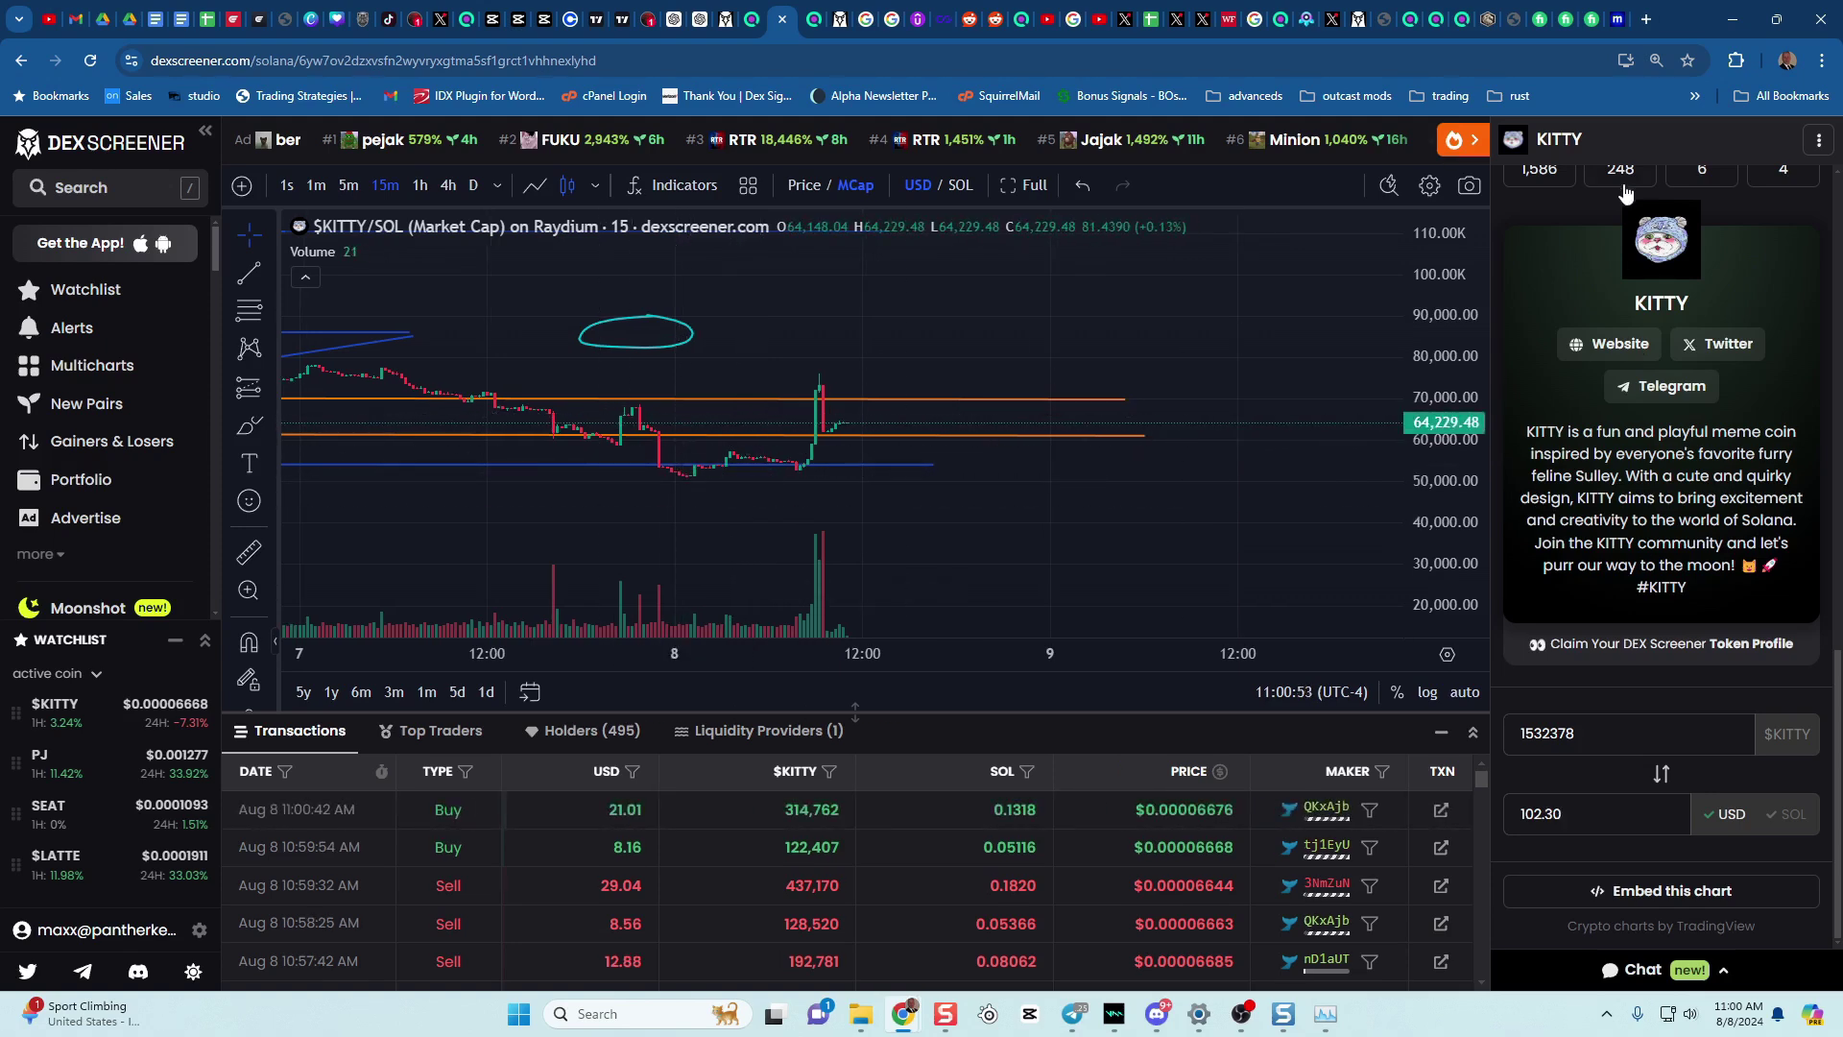
scroll(1599, 432, "up", 10)
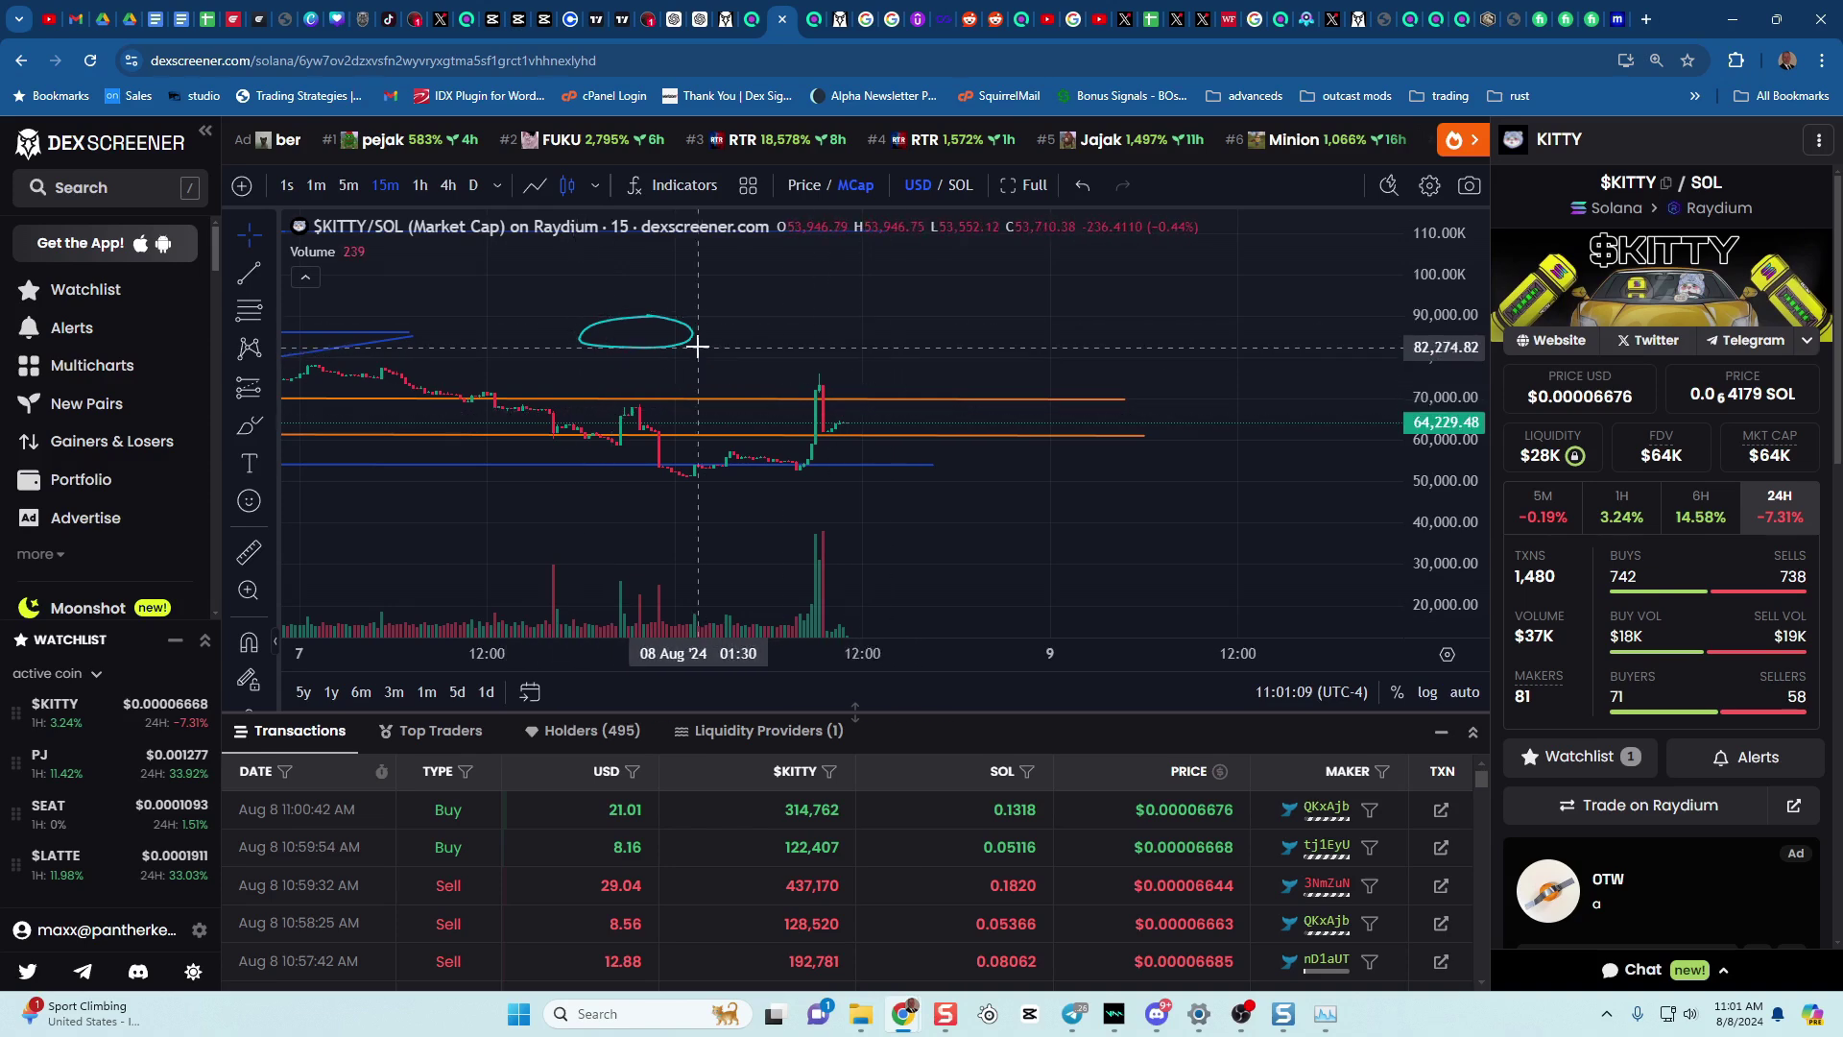
- Pan to later candles and zoom out to about five days, with a blue line near 110K
scroll(850, 480, "up", 2)
left_click_drag(849, 480, 1143, 506)
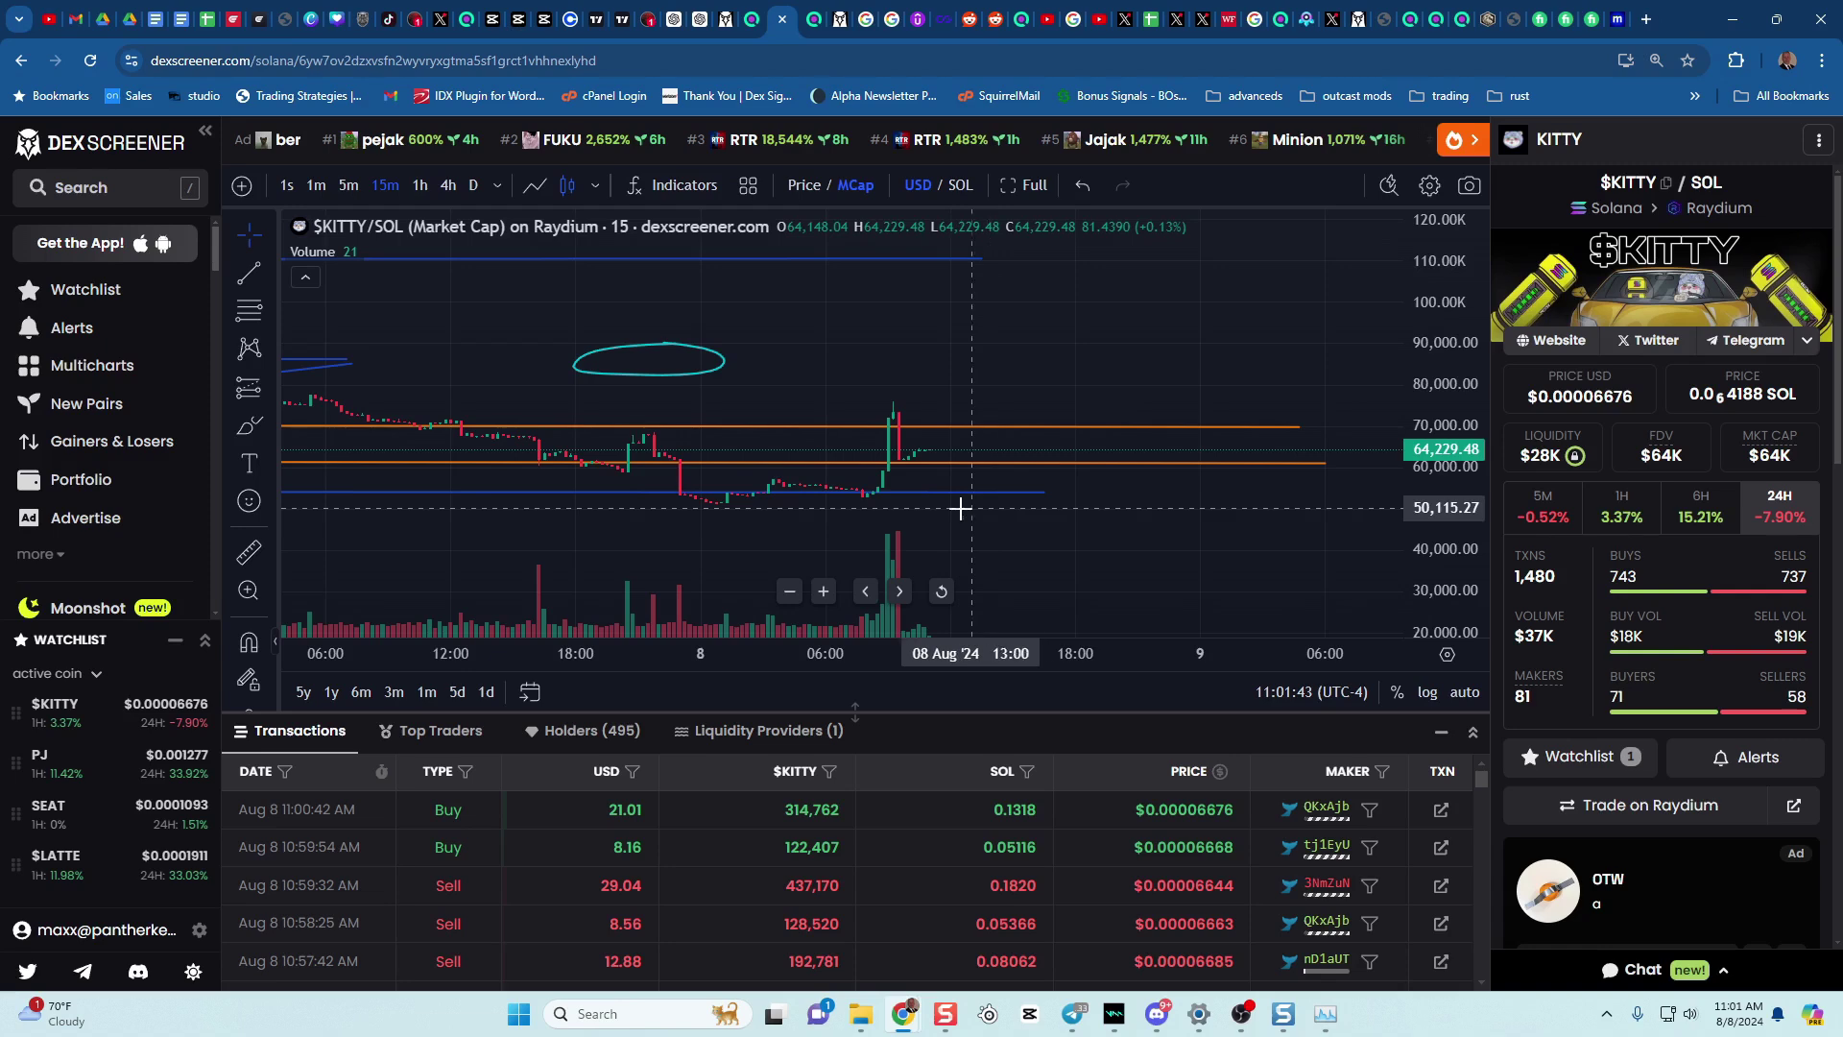
scroll(812, 453, "down", 1)
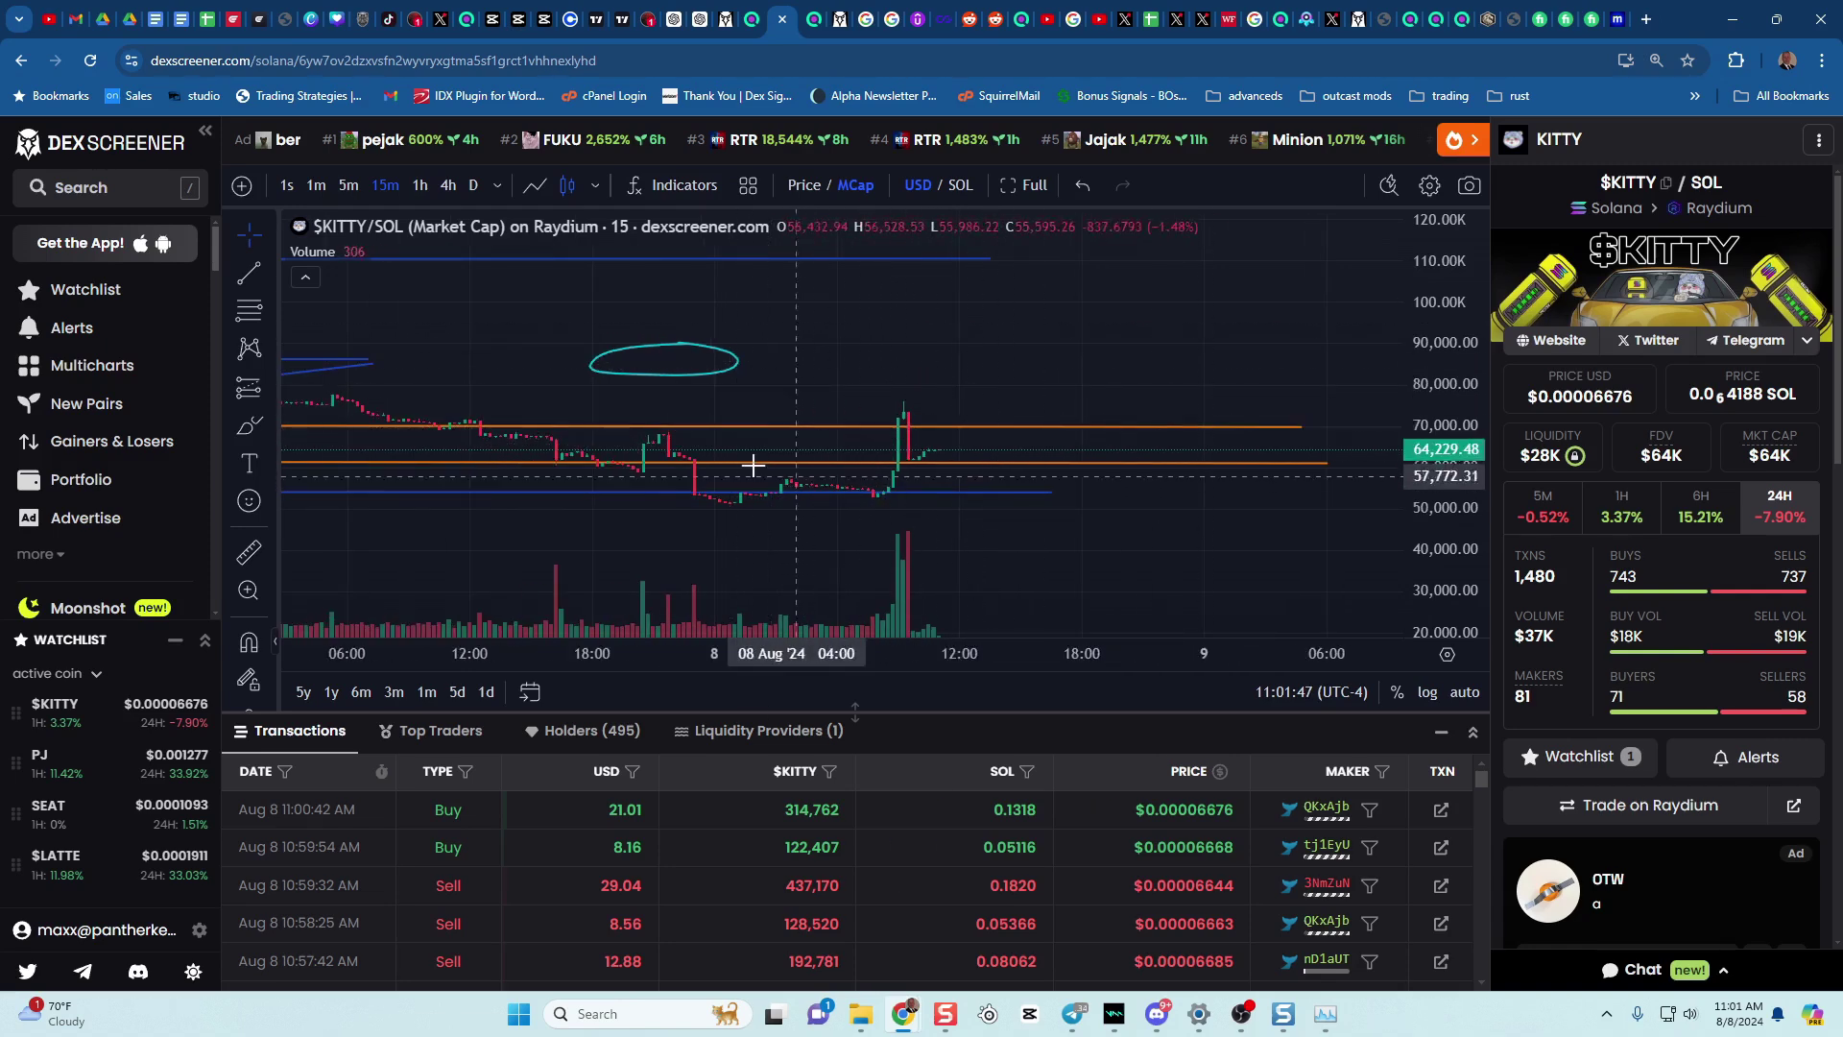
scroll(690, 447, "down", 5)
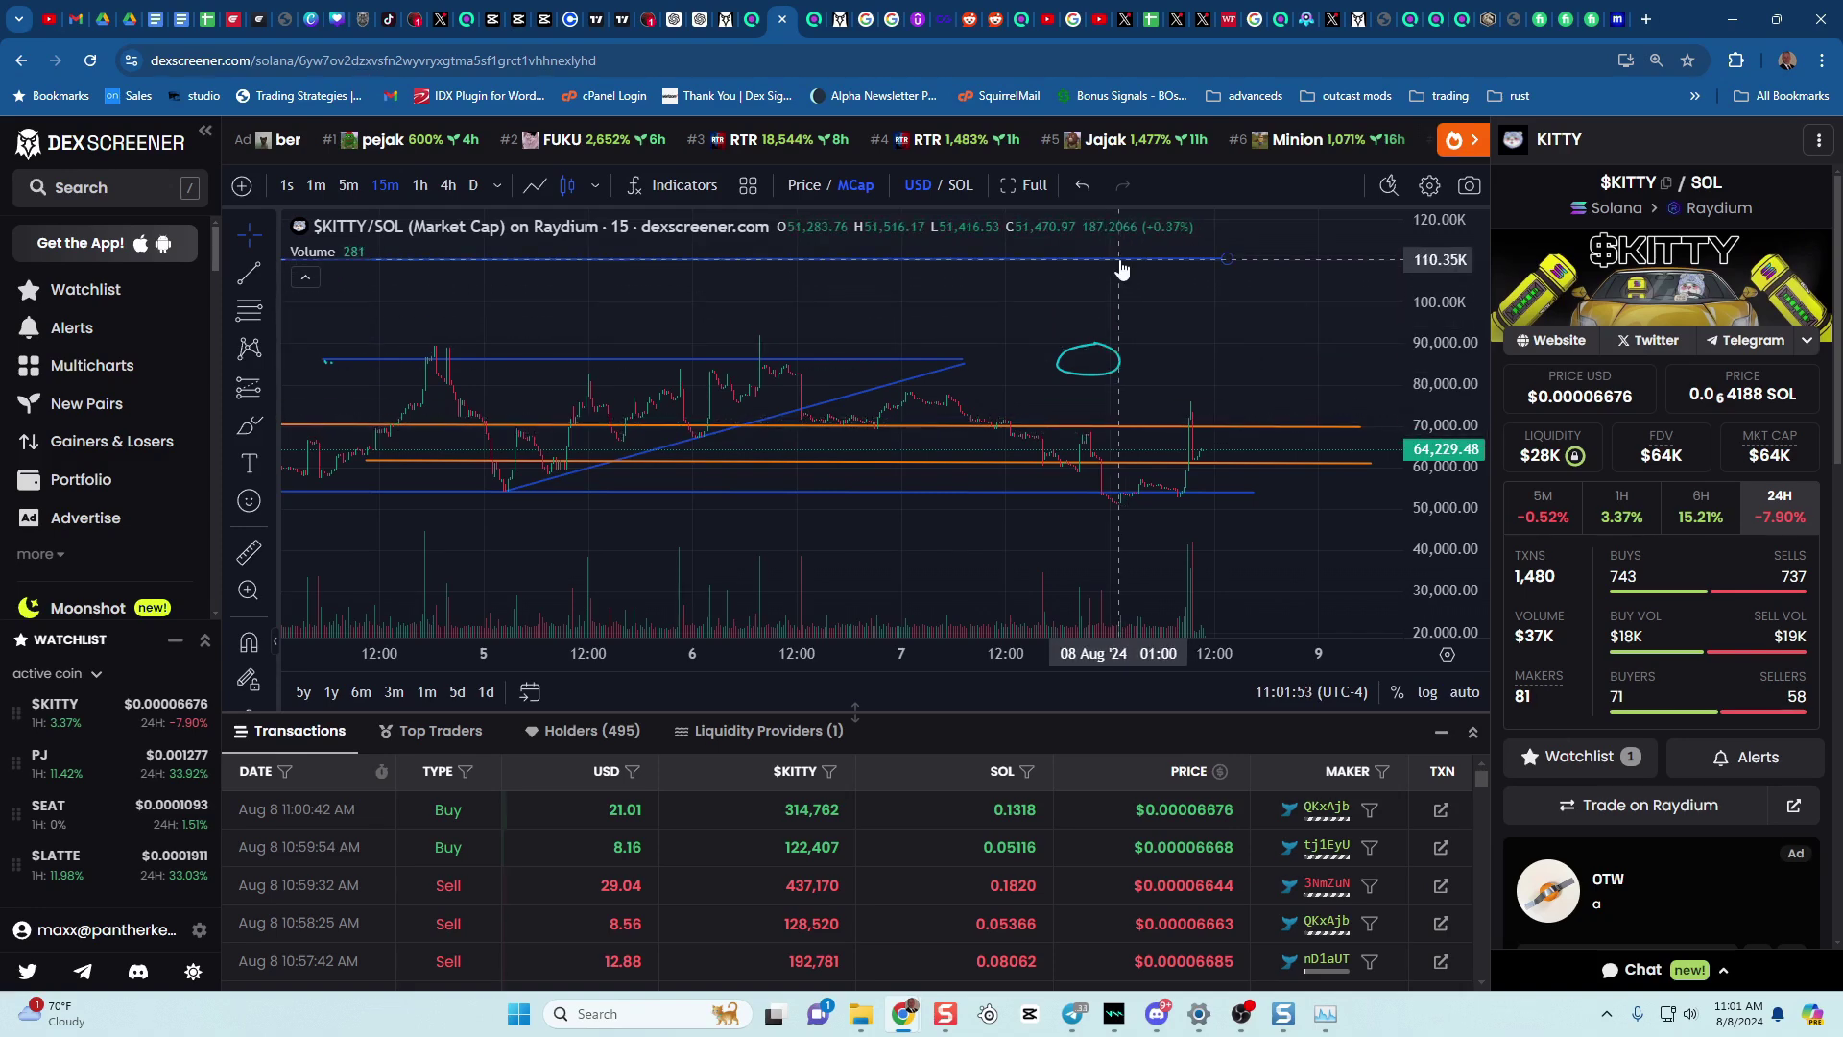
- Move the top blue horizontal line from 110K down to about 100.65K market cap
left_click_drag(1121, 261, 1156, 306)
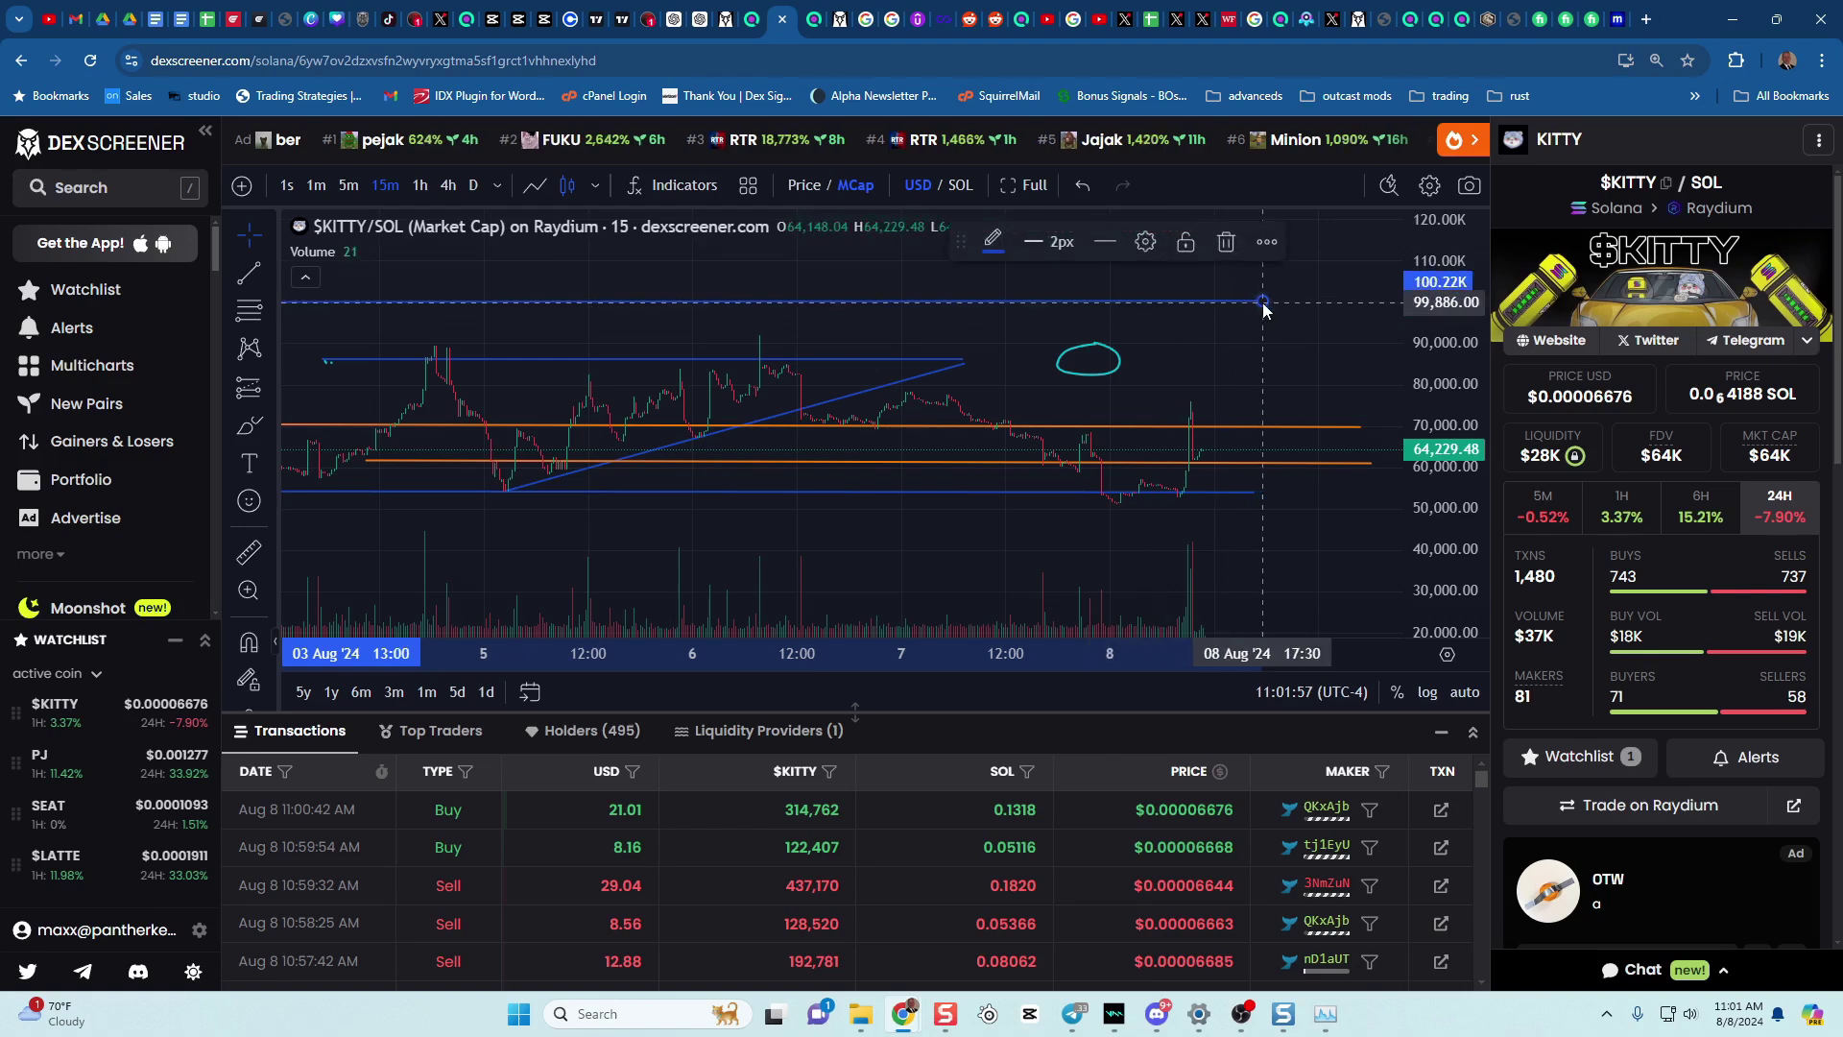
left_click(1354, 306)
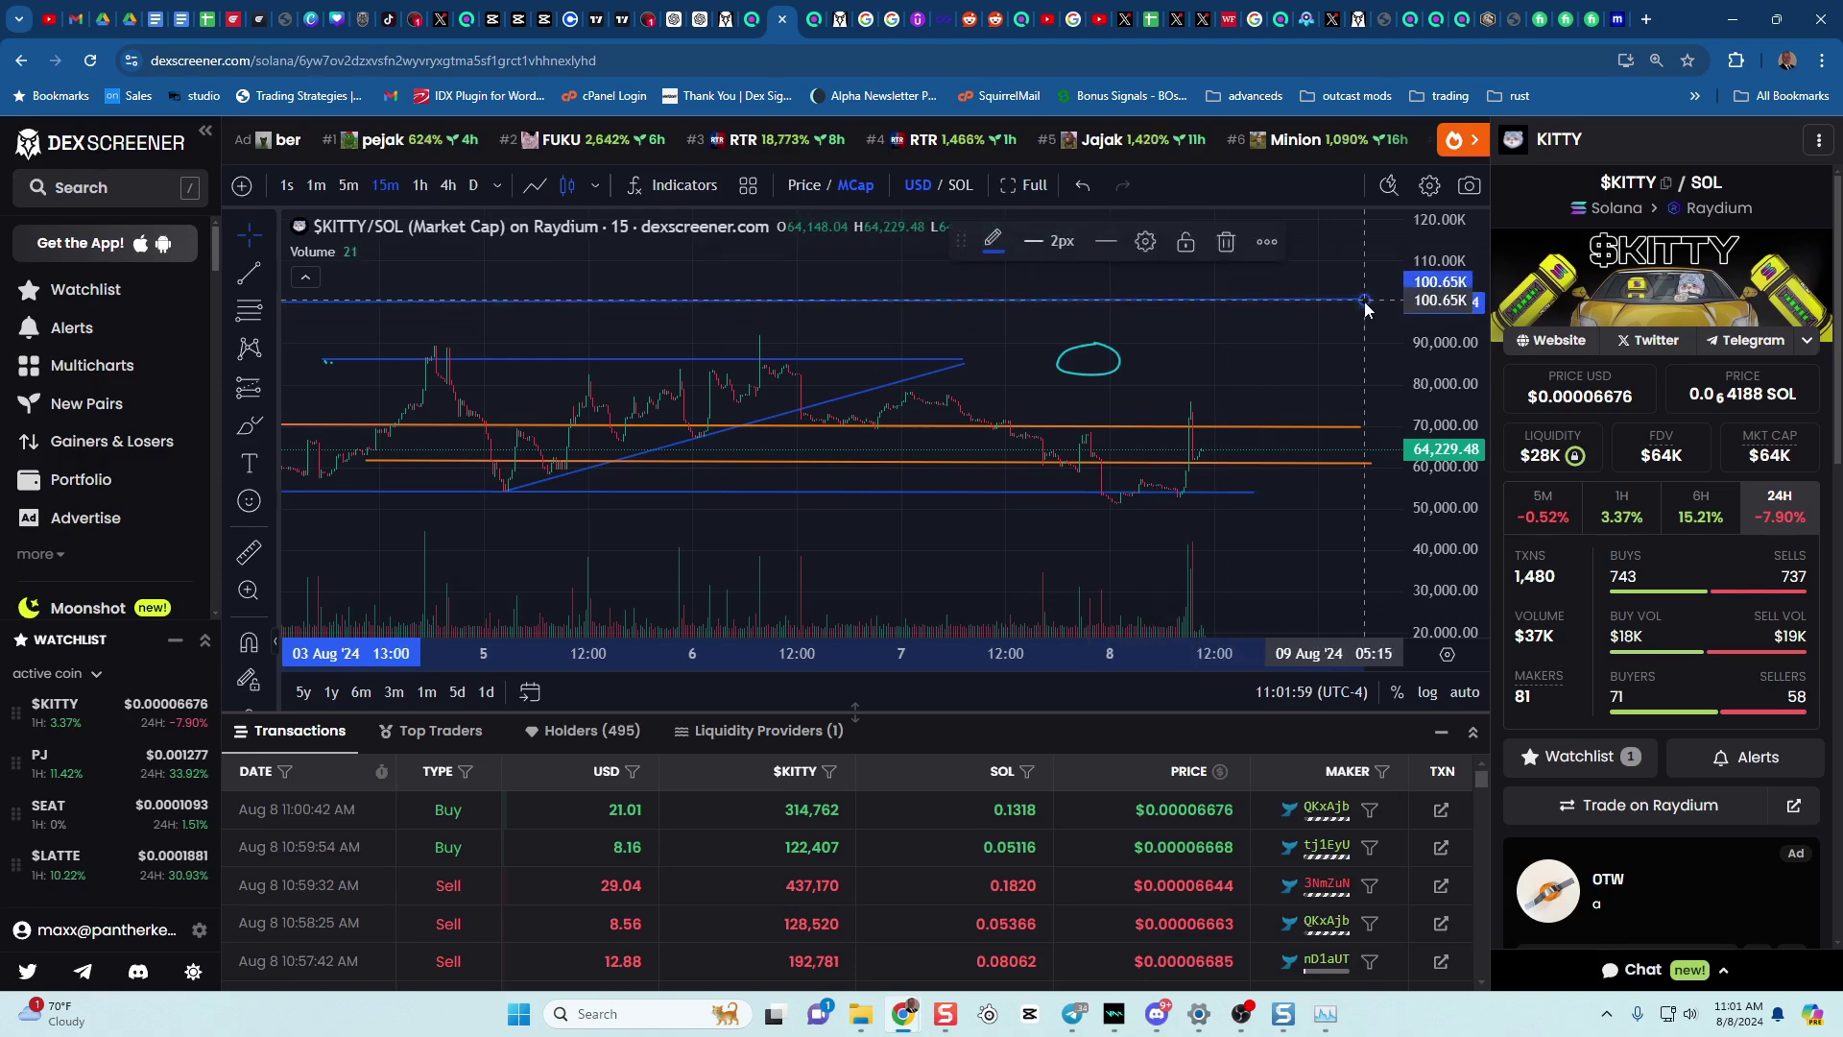
scroll(1287, 480, "up", 3)
scroll(1076, 500, "up", 3)
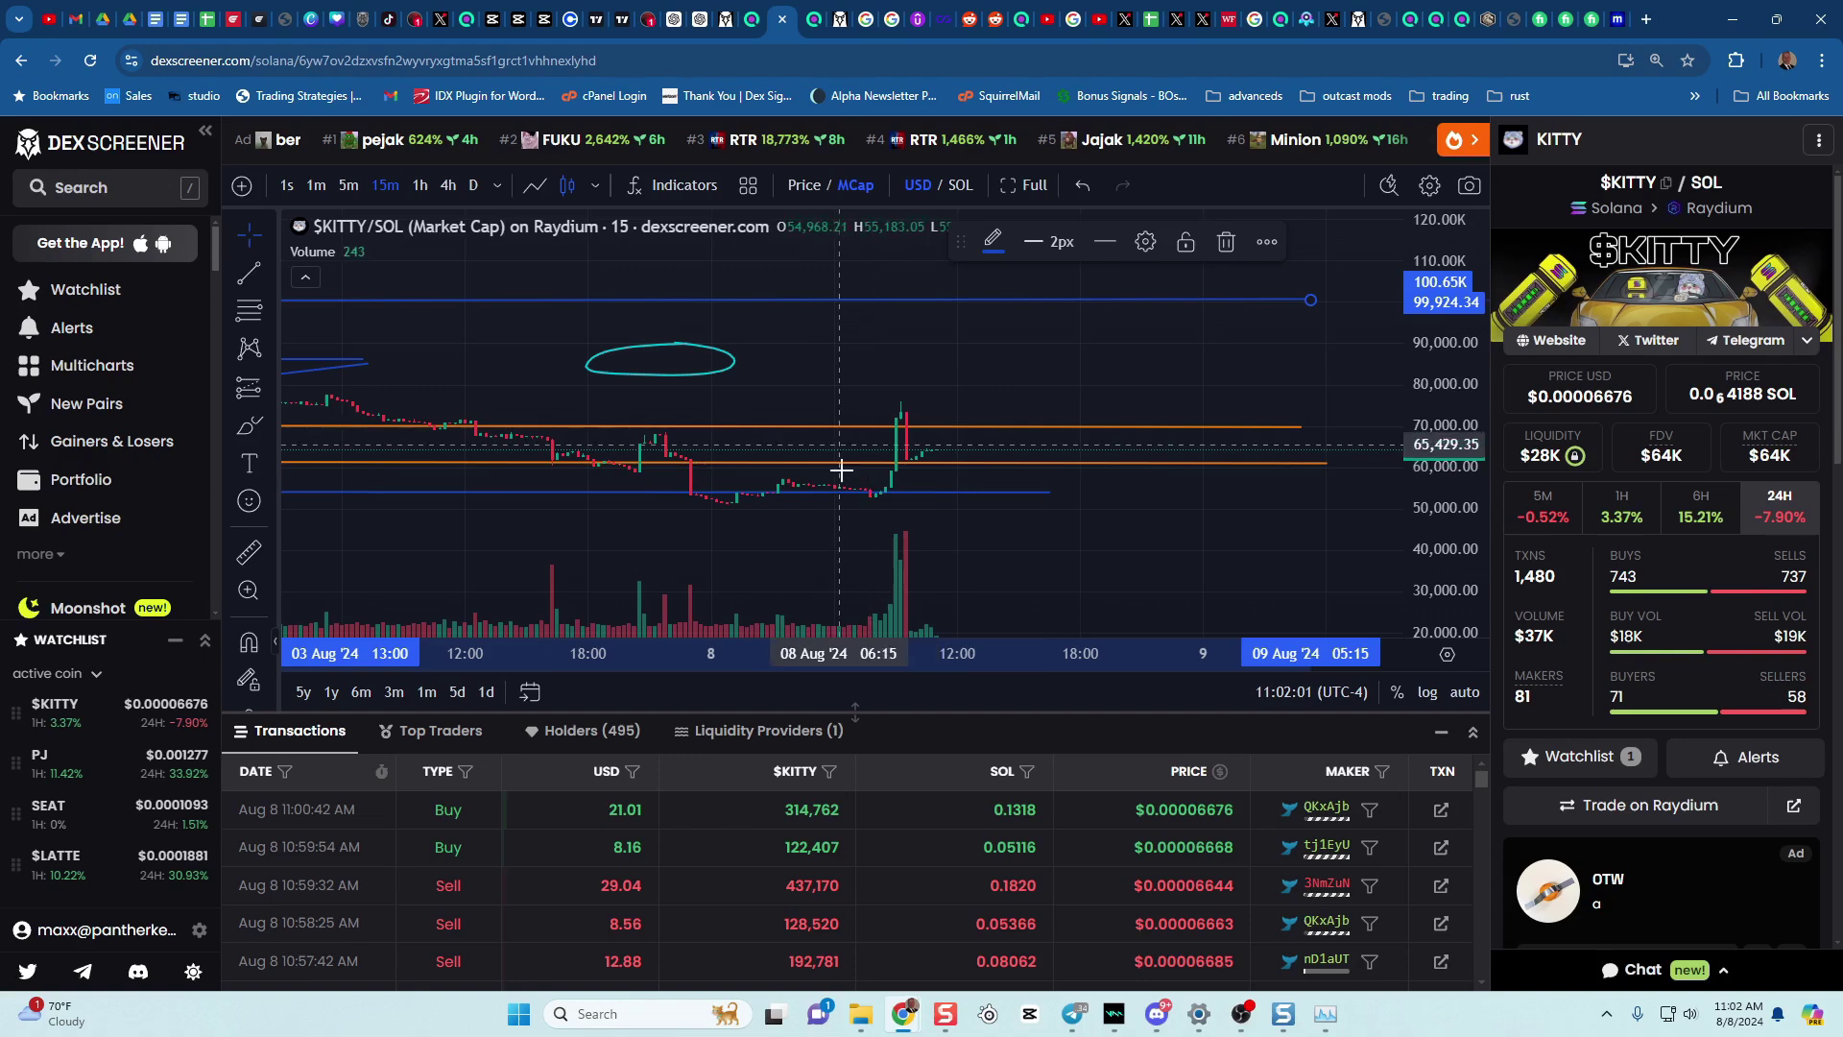
scroll(568, 441, "down", 10)
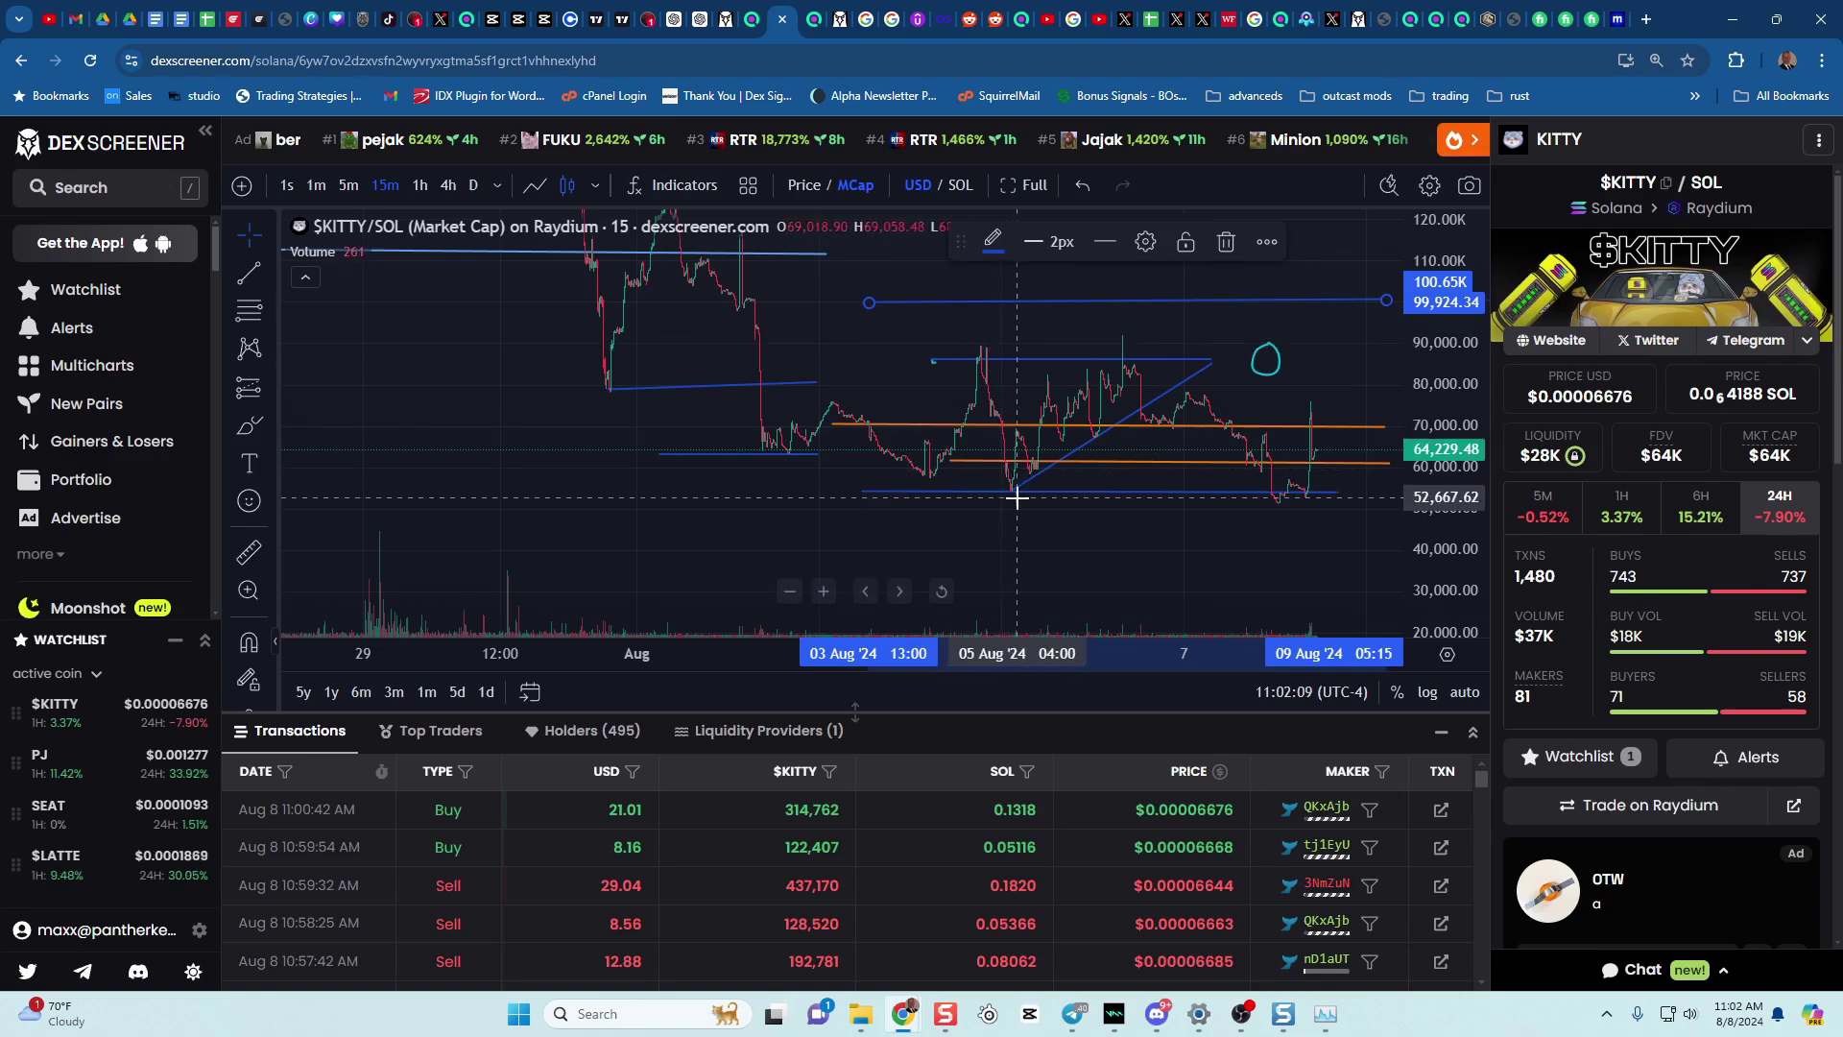
- Pan to recent candles and extend the ~86K blue line's right end past the latest candles
left_click_drag(1104, 553, 762, 572)
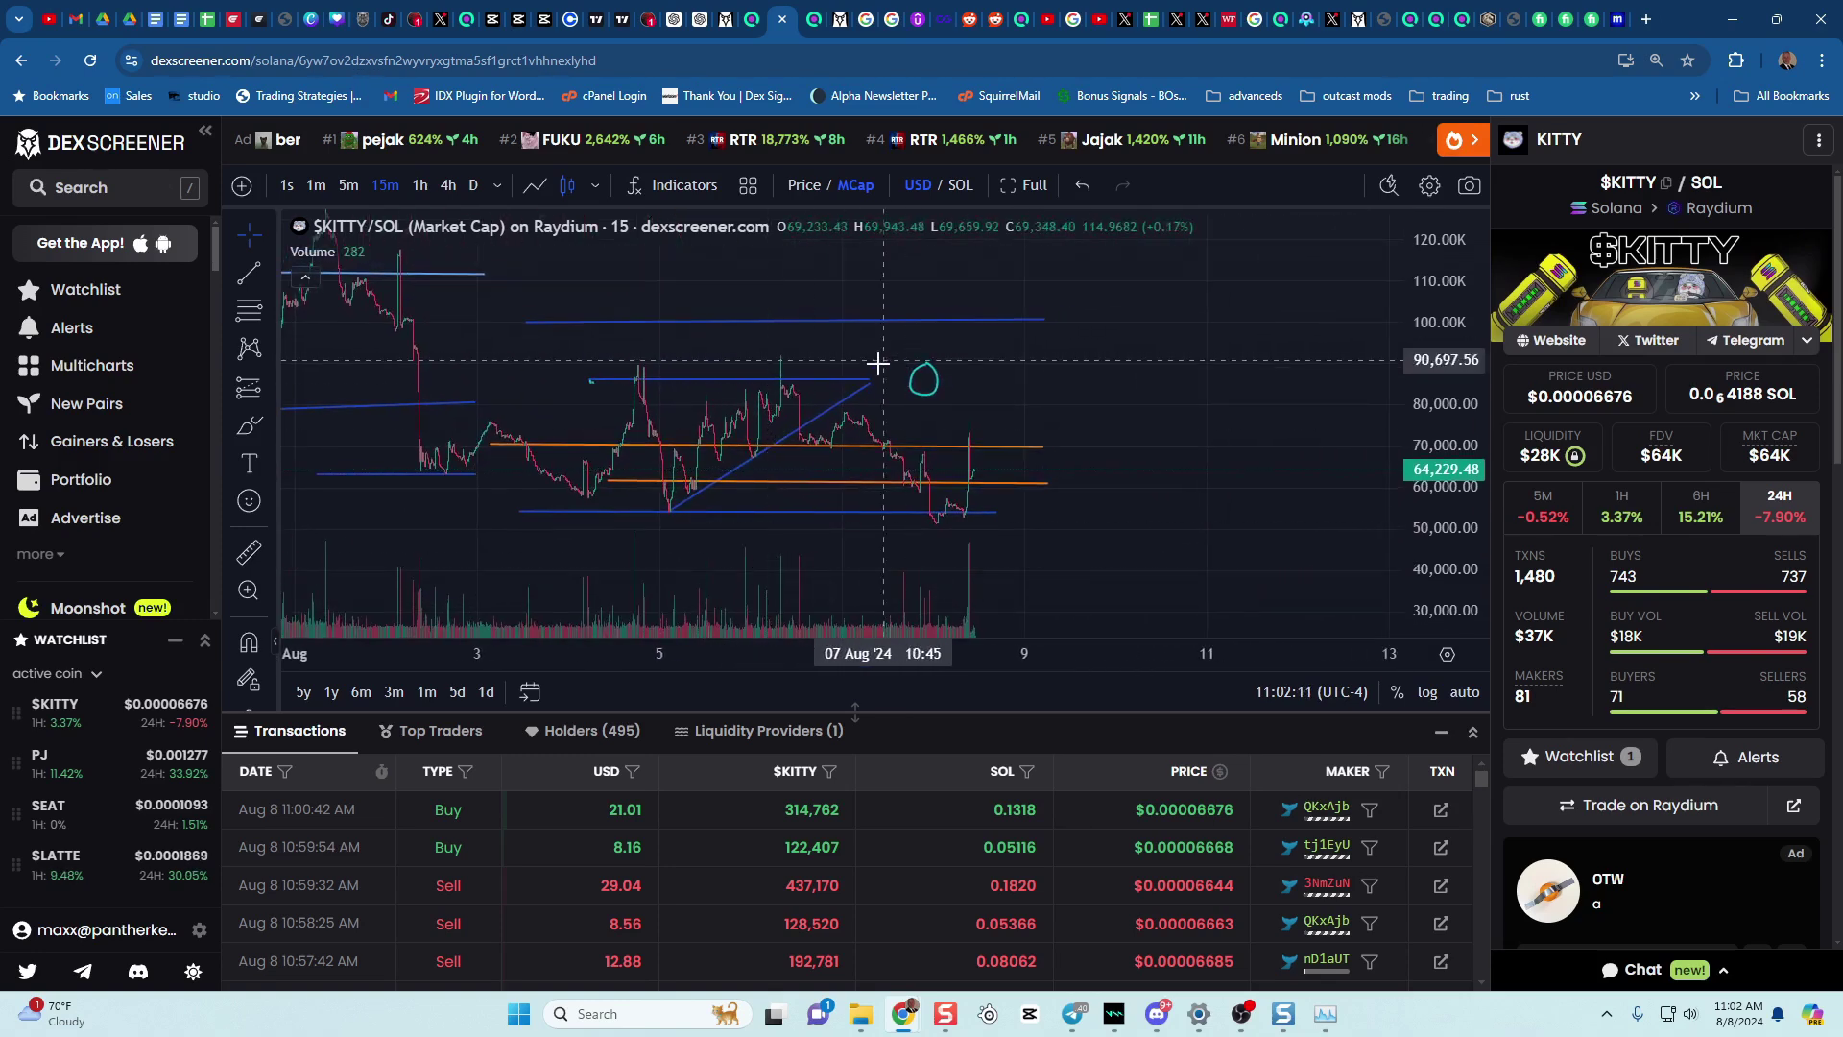
left_click_drag(869, 381, 1091, 380)
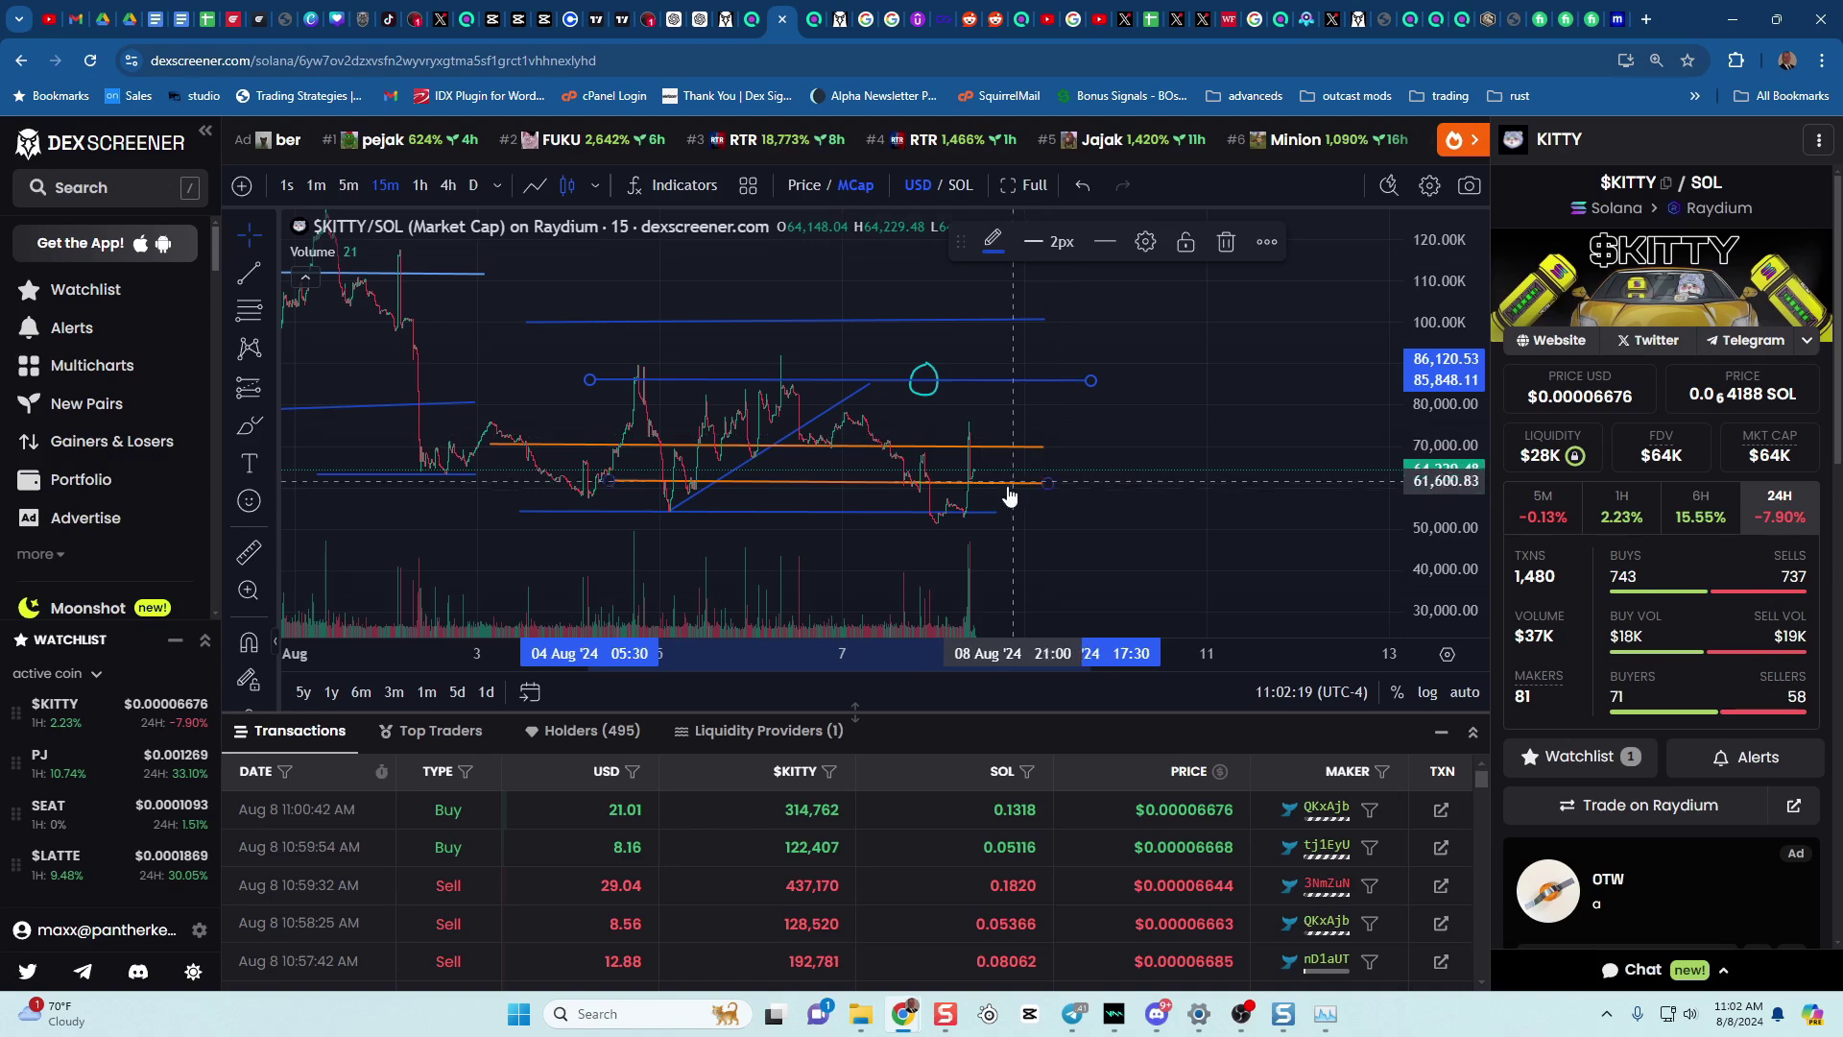
scroll(961, 465, "up", 1)
scroll(960, 465, "up", 5)
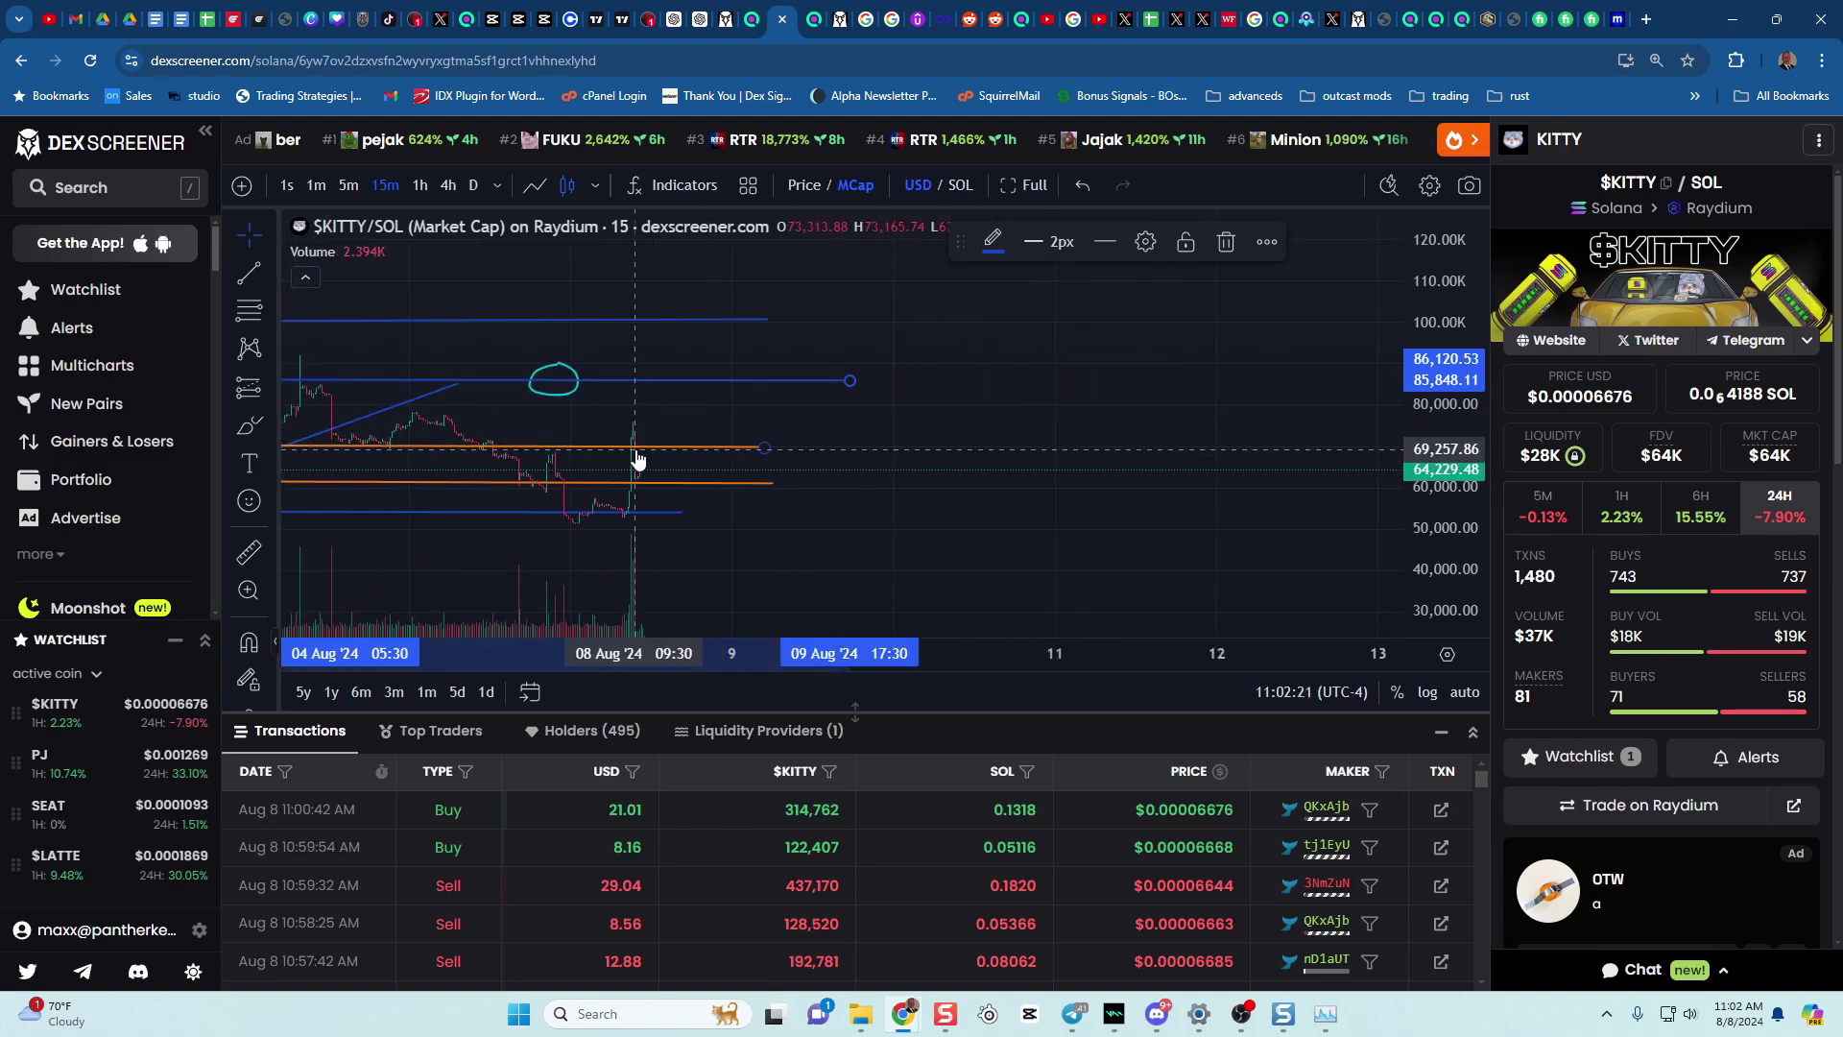
scroll(636, 465, "up", 2)
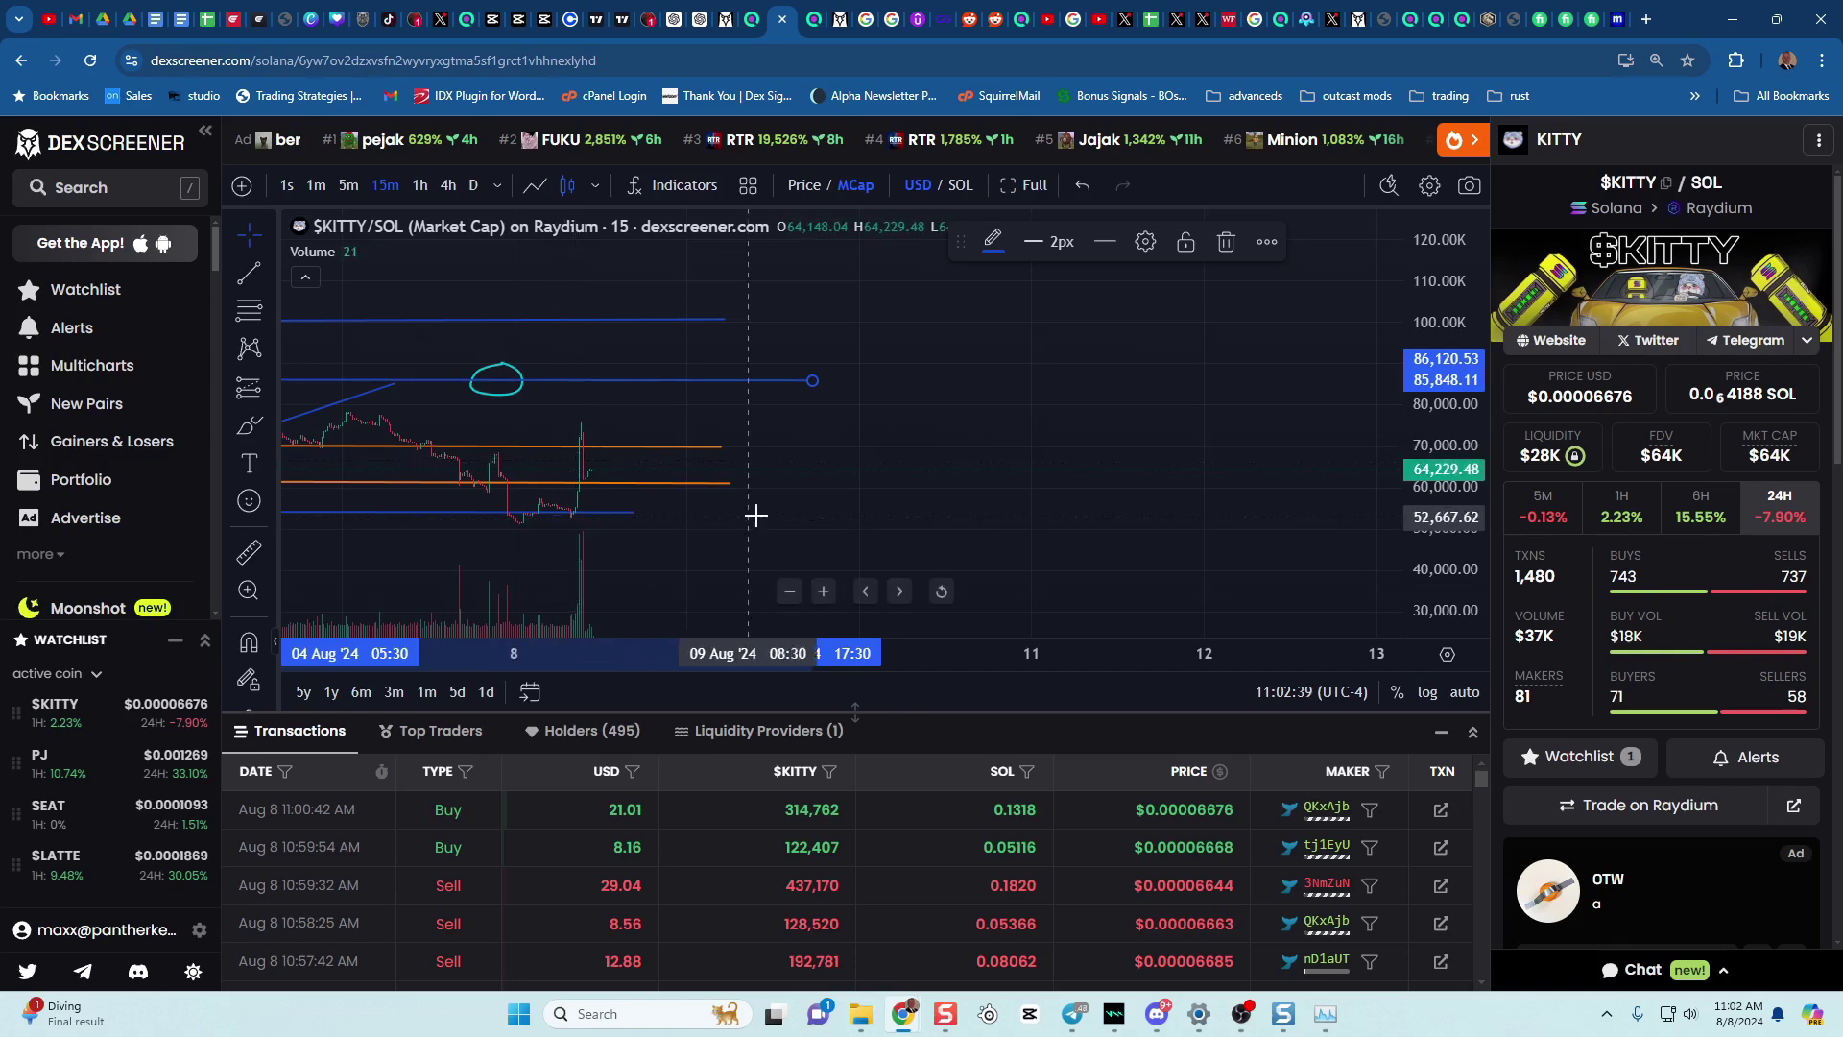
left_click_drag(815, 477, 1063, 423)
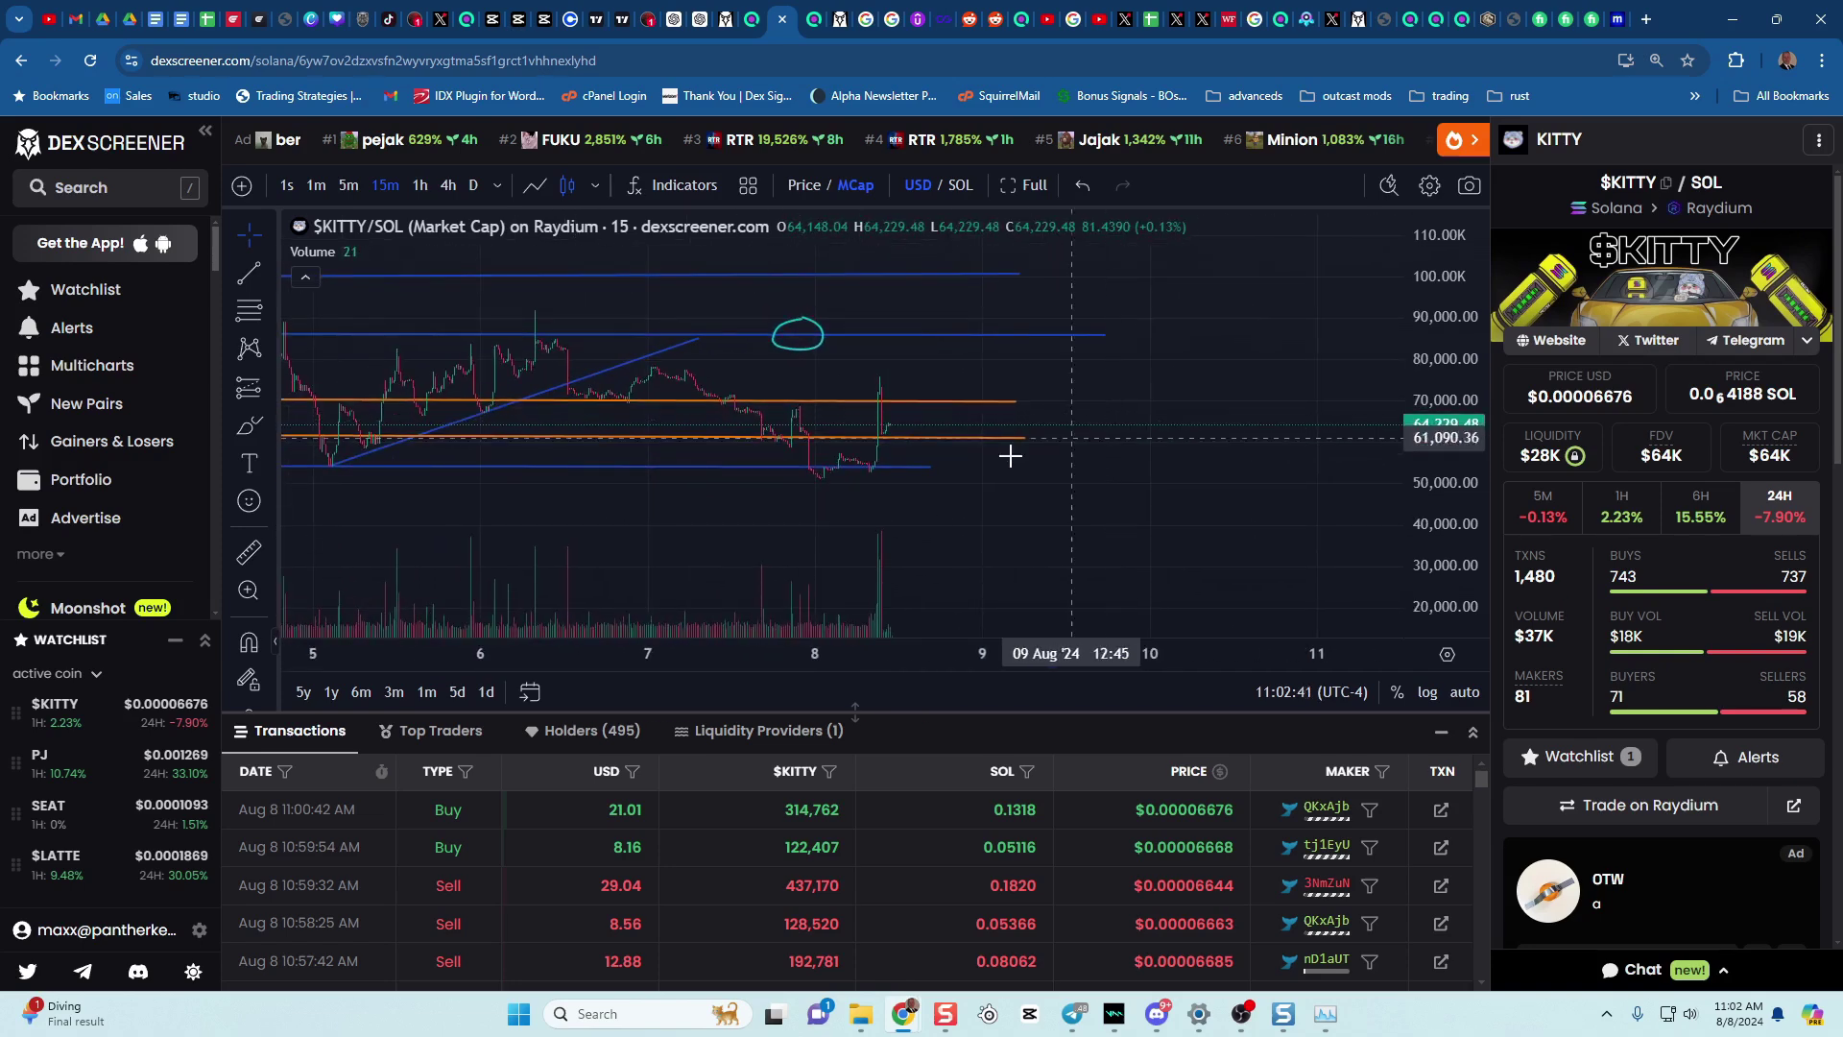
scroll(913, 452, "up", 3)
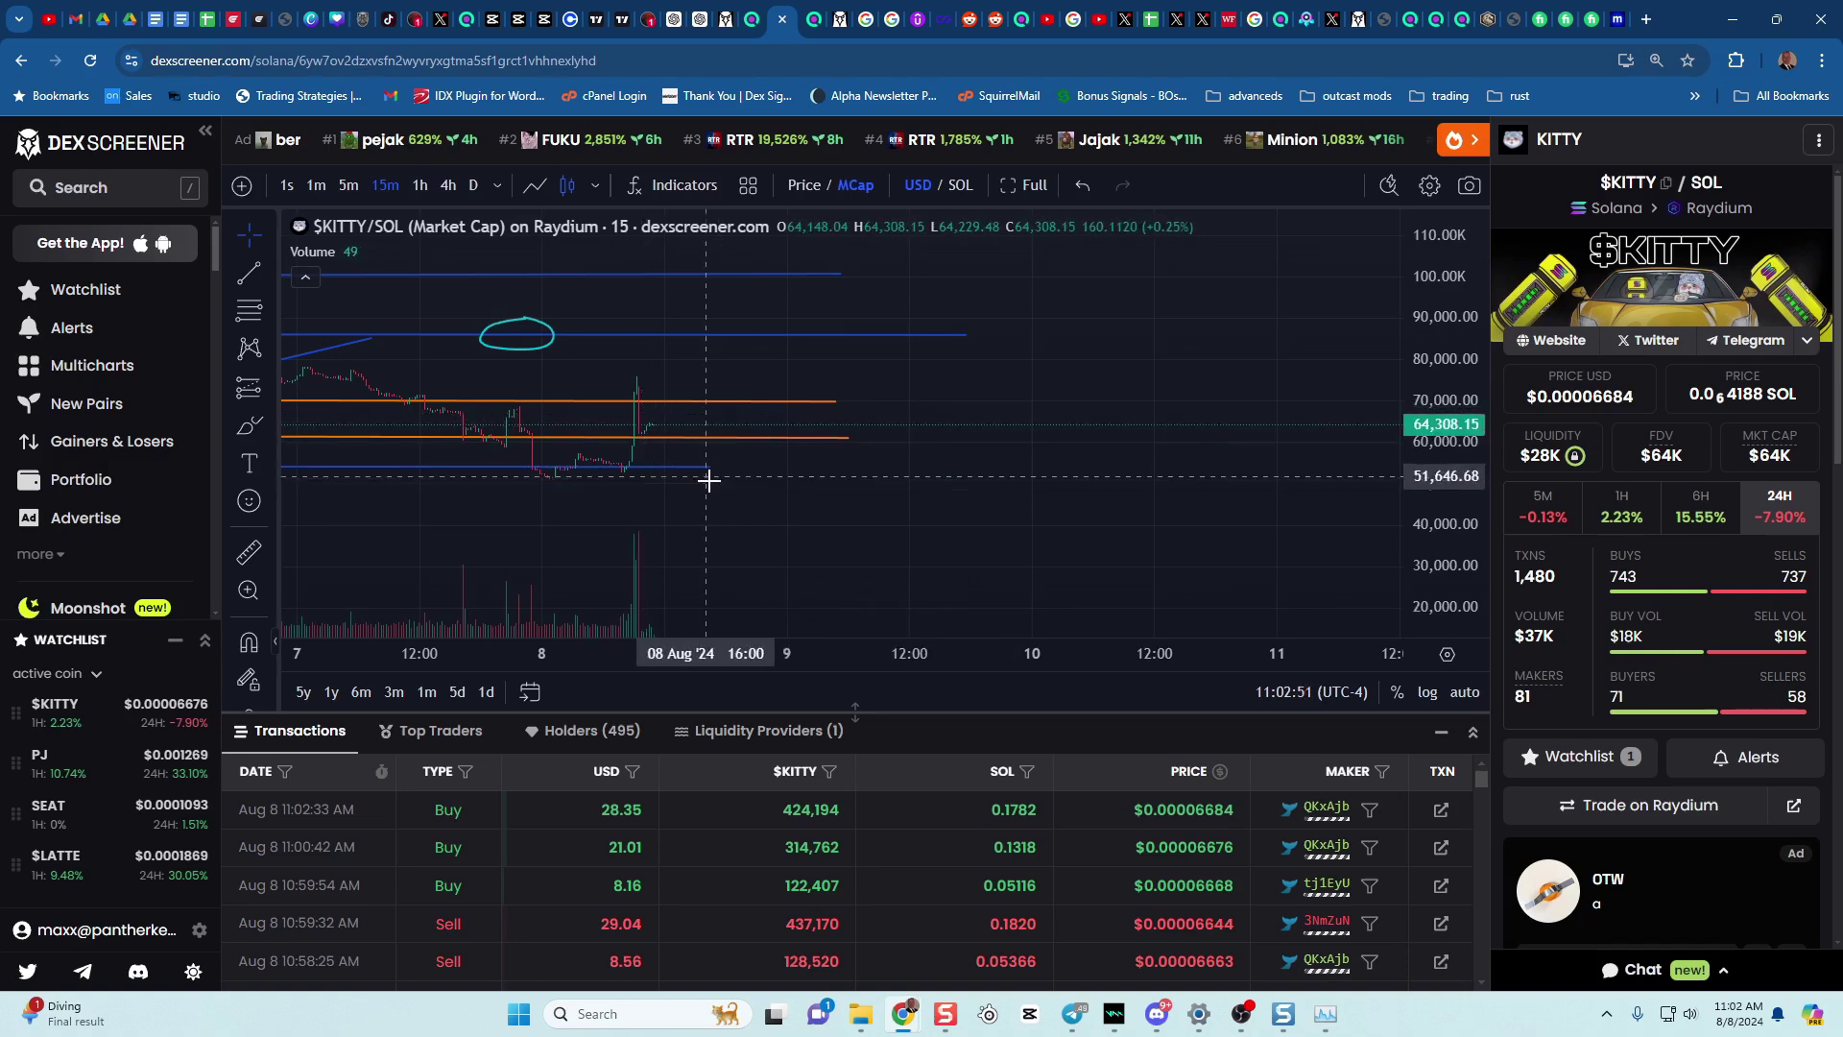
scroll(738, 504, "up", 1)
left_click_drag(855, 440, 1152, 465)
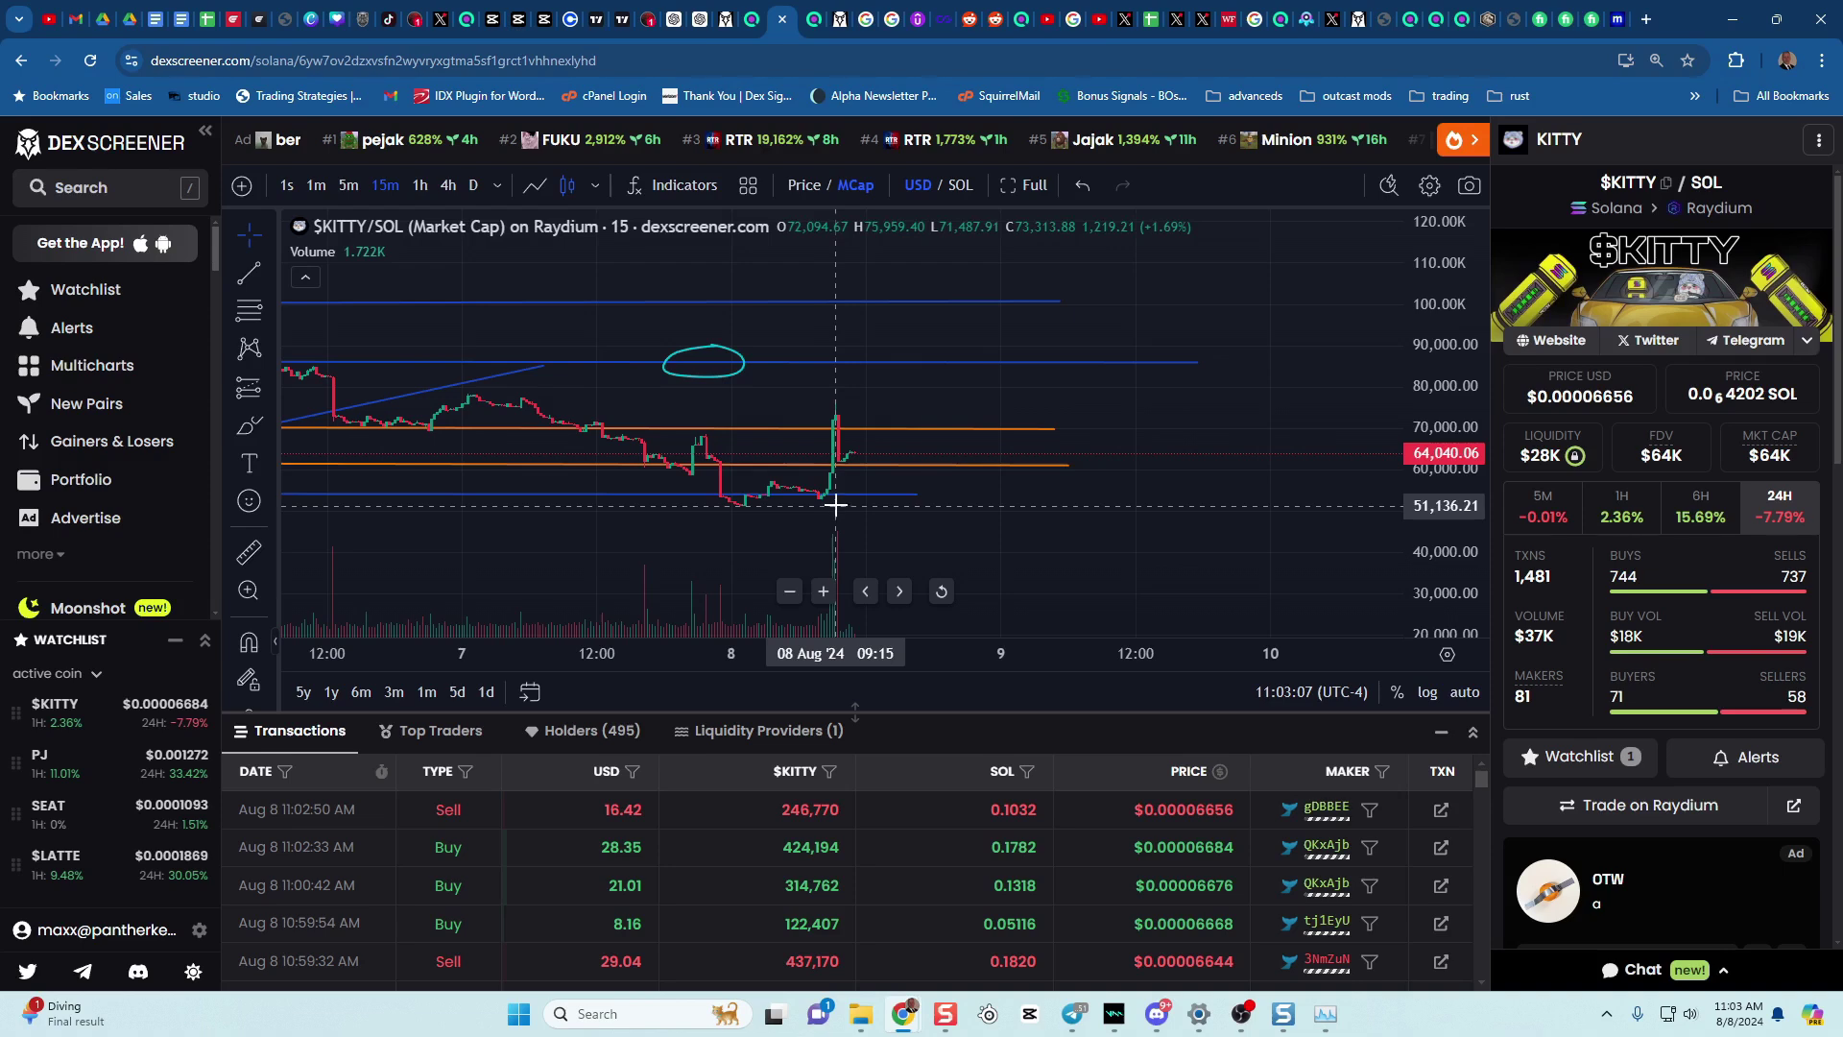
scroll(959, 520, "up", 1)
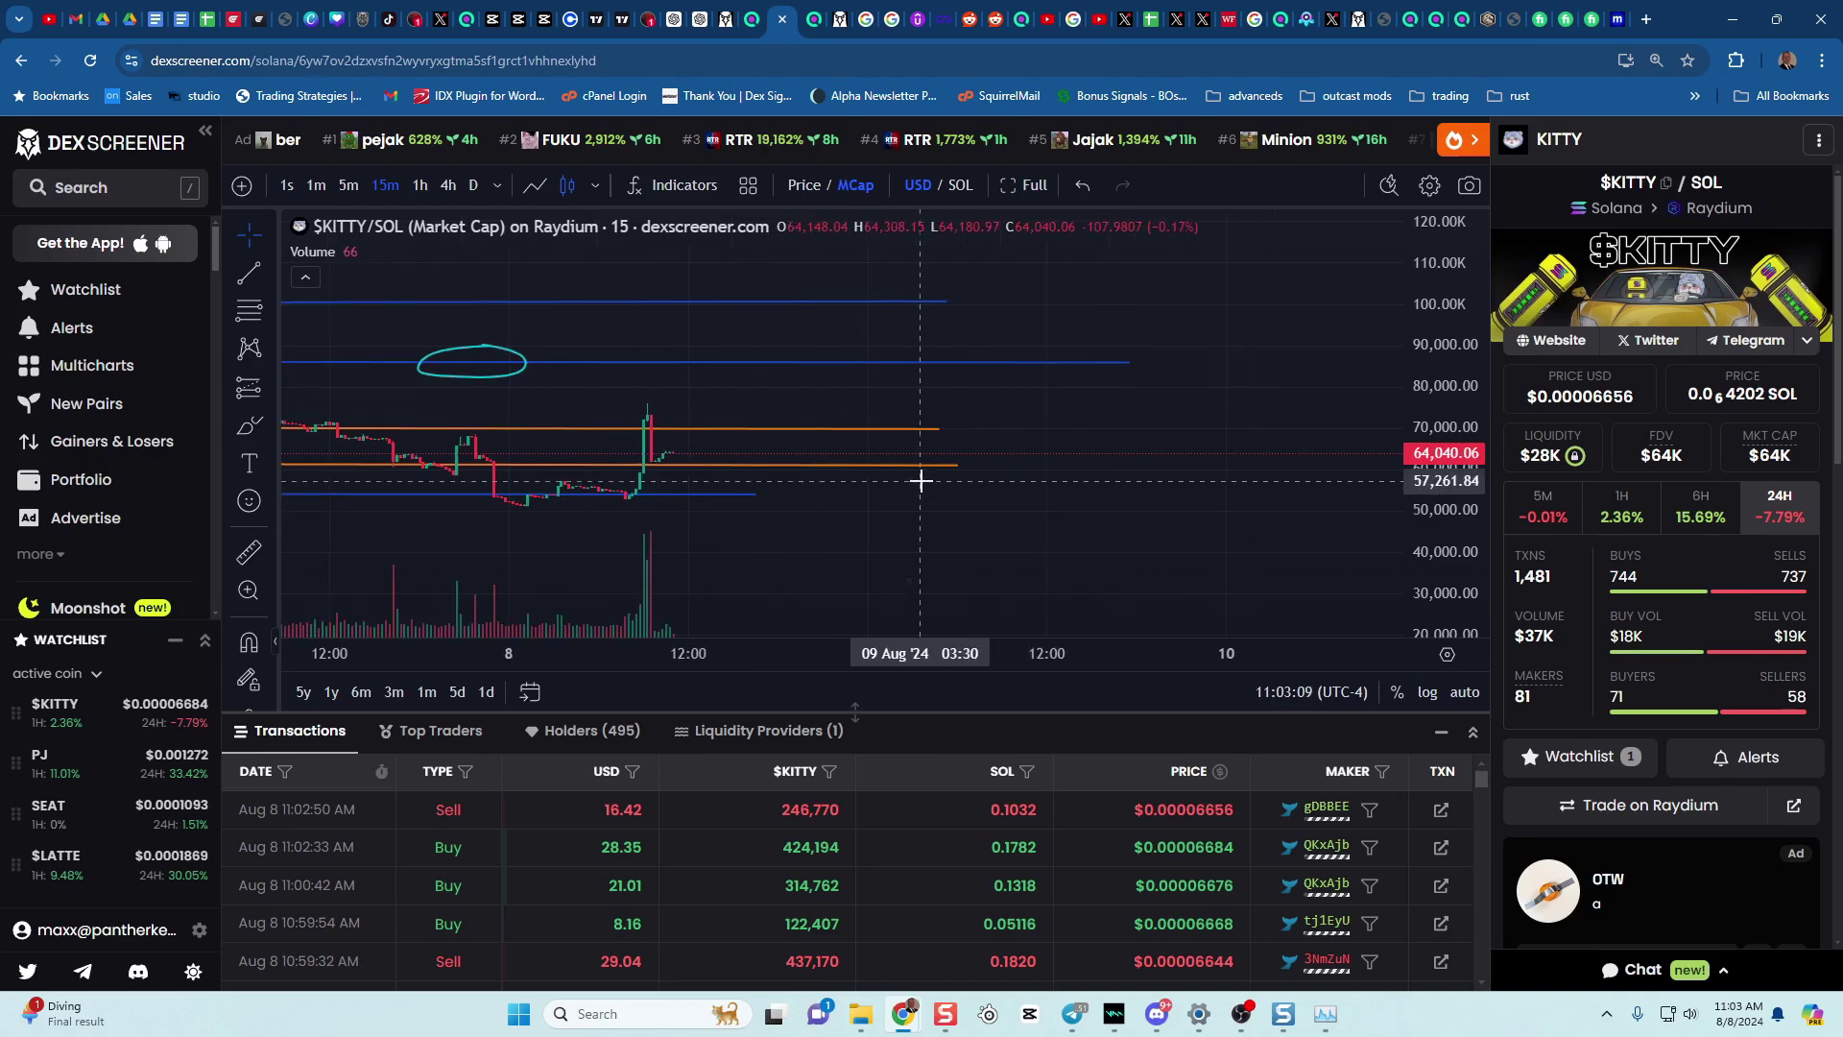
scroll(926, 481, "up", 2)
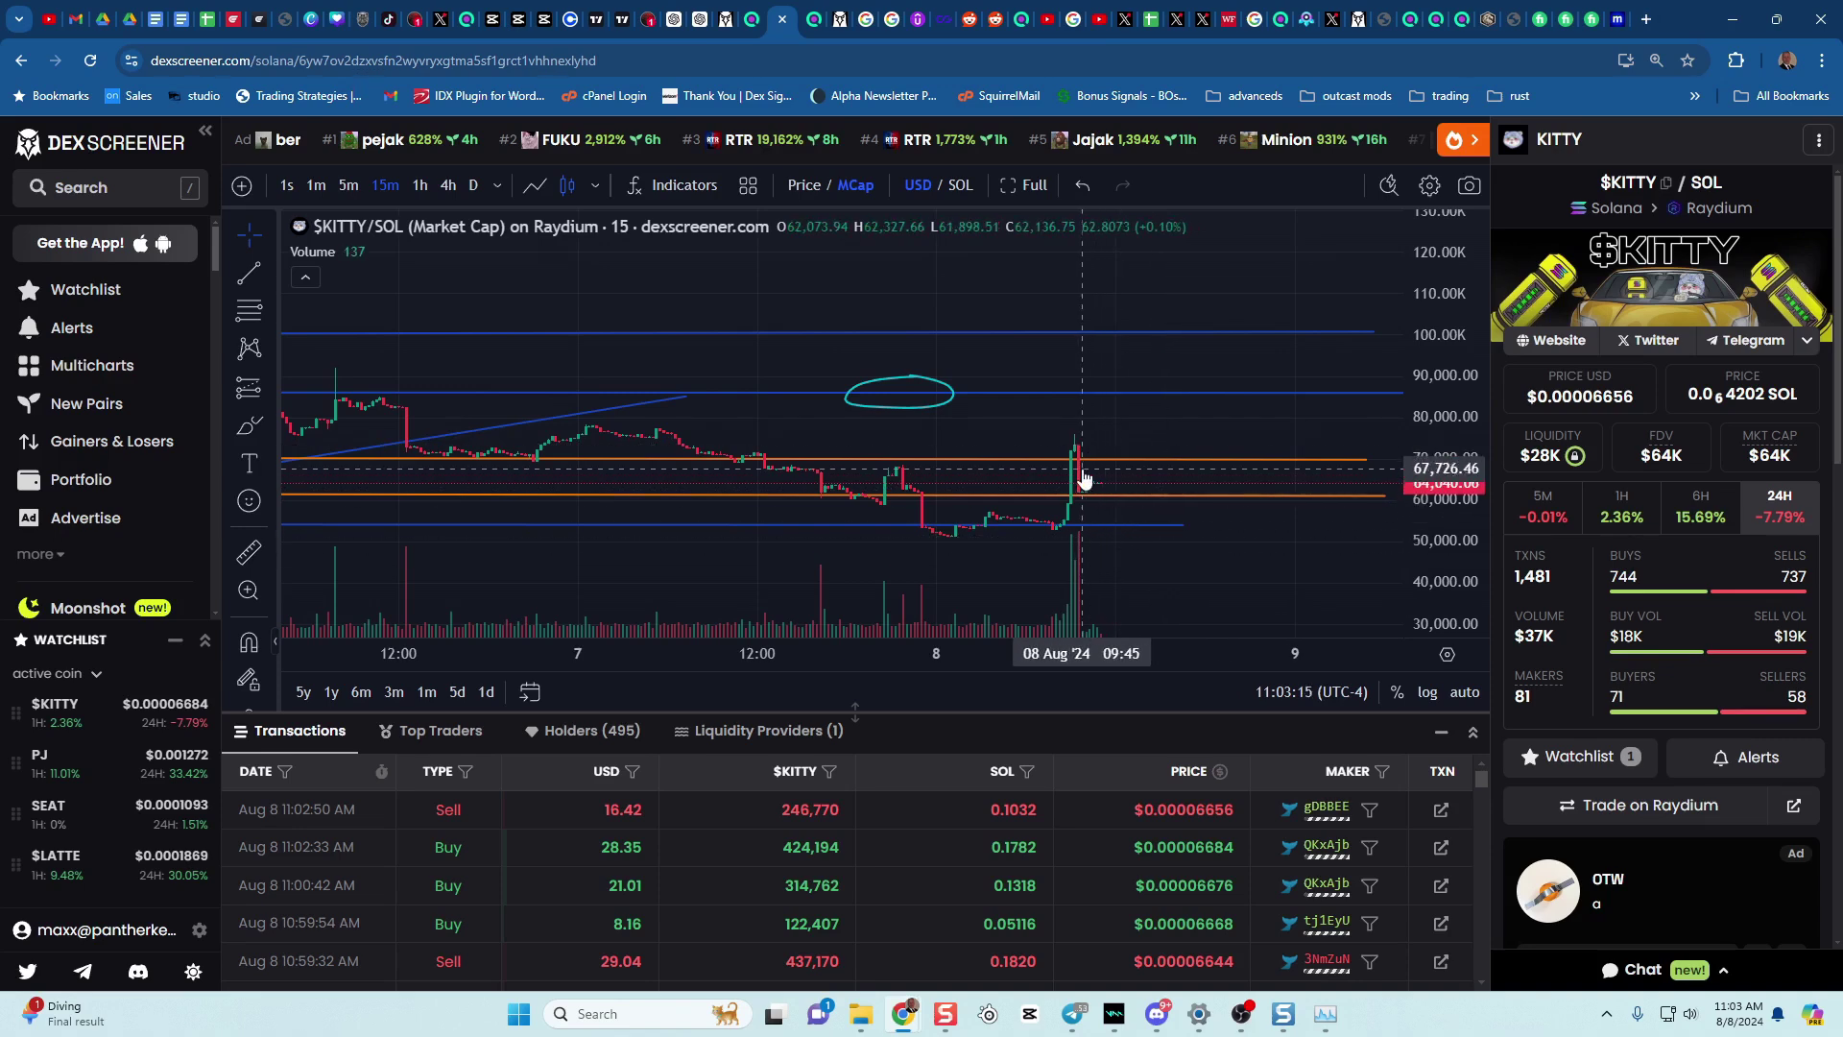
scroll(1073, 478, "up", 2)
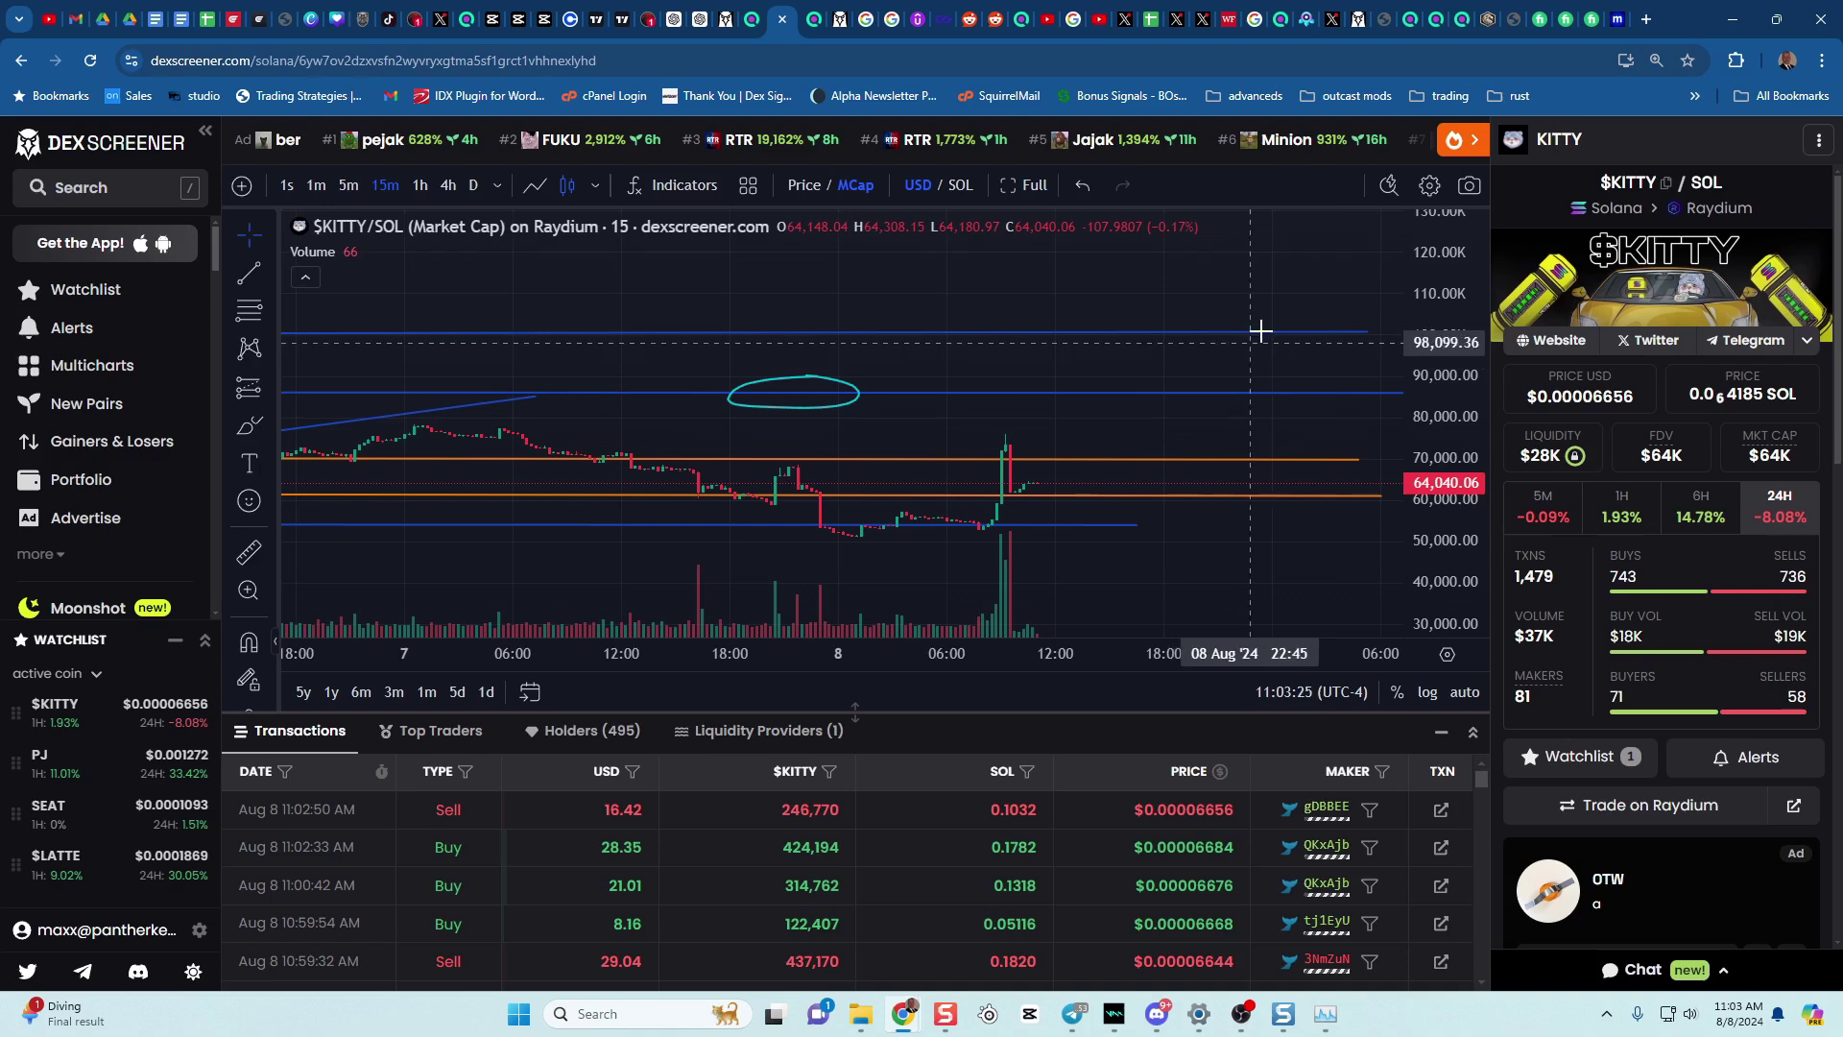
scroll(1160, 576, "down", 3)
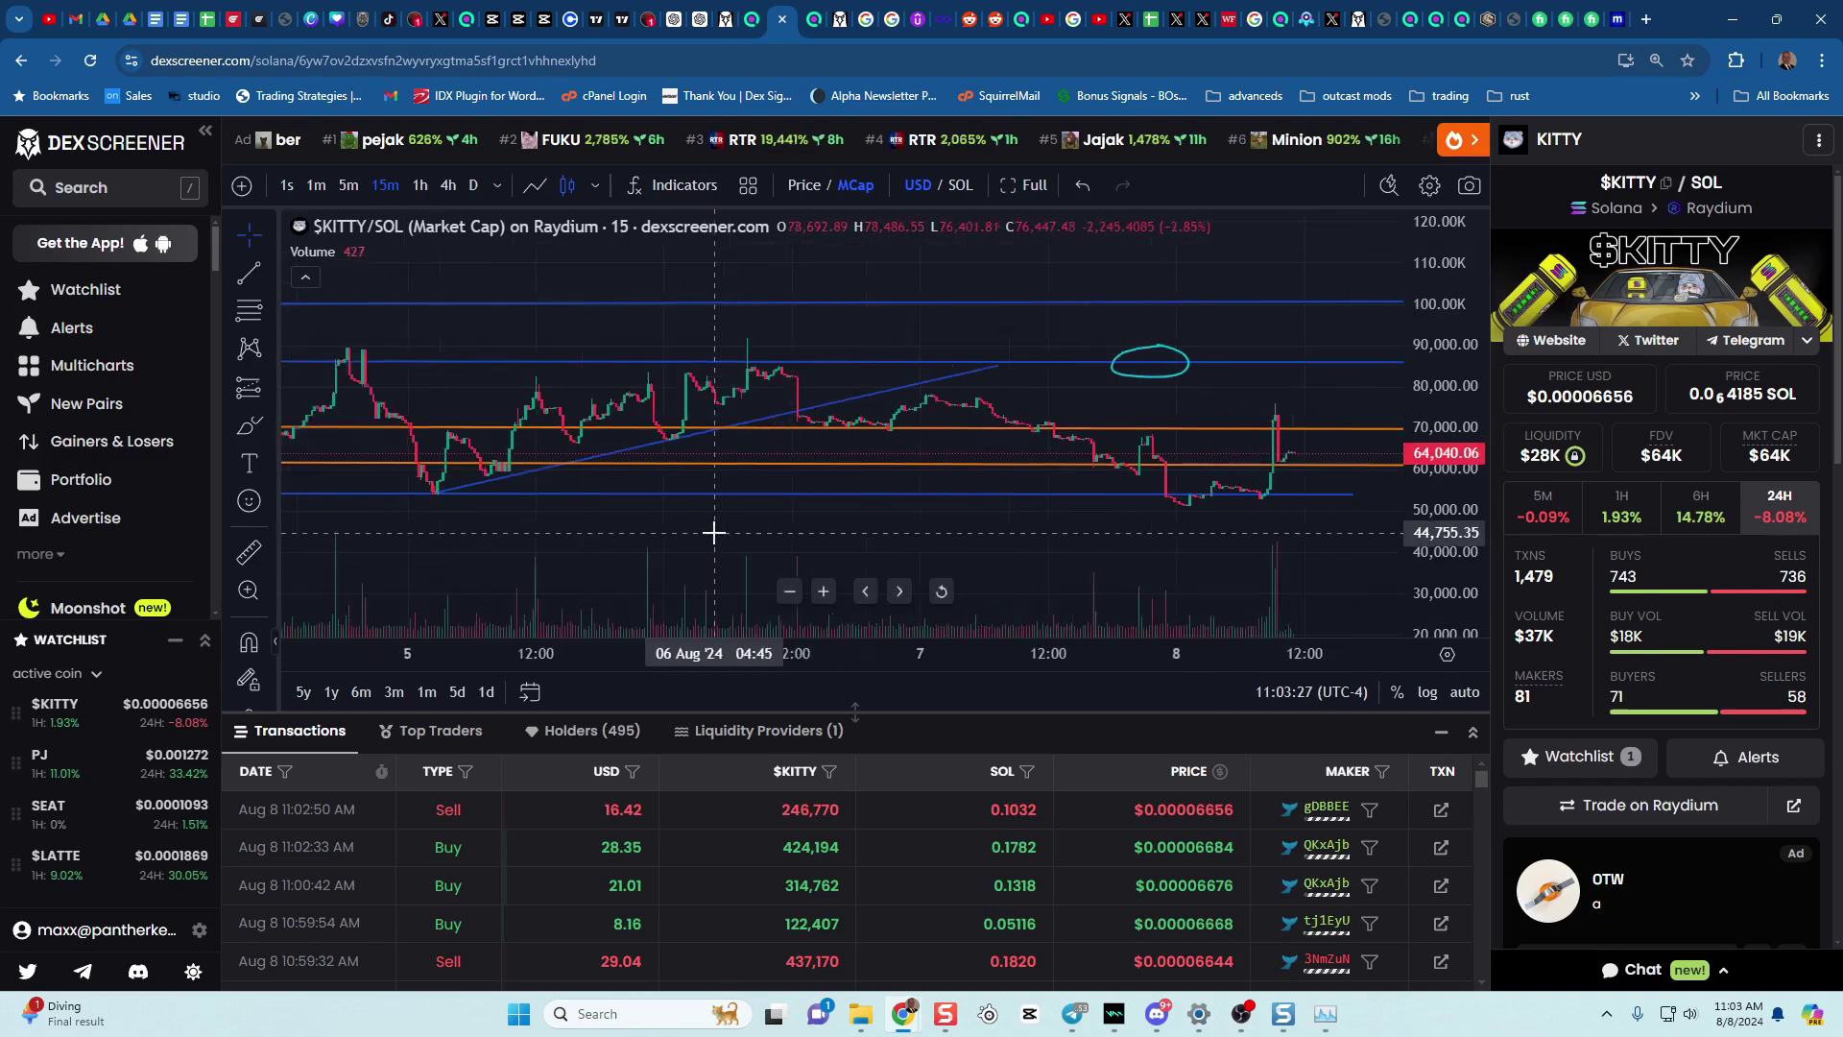
scroll(712, 526, "down", 3)
left_click_drag(724, 539, 328, 506)
scroll(893, 498, "up", 3)
left_click_drag(892, 499, 1242, 527)
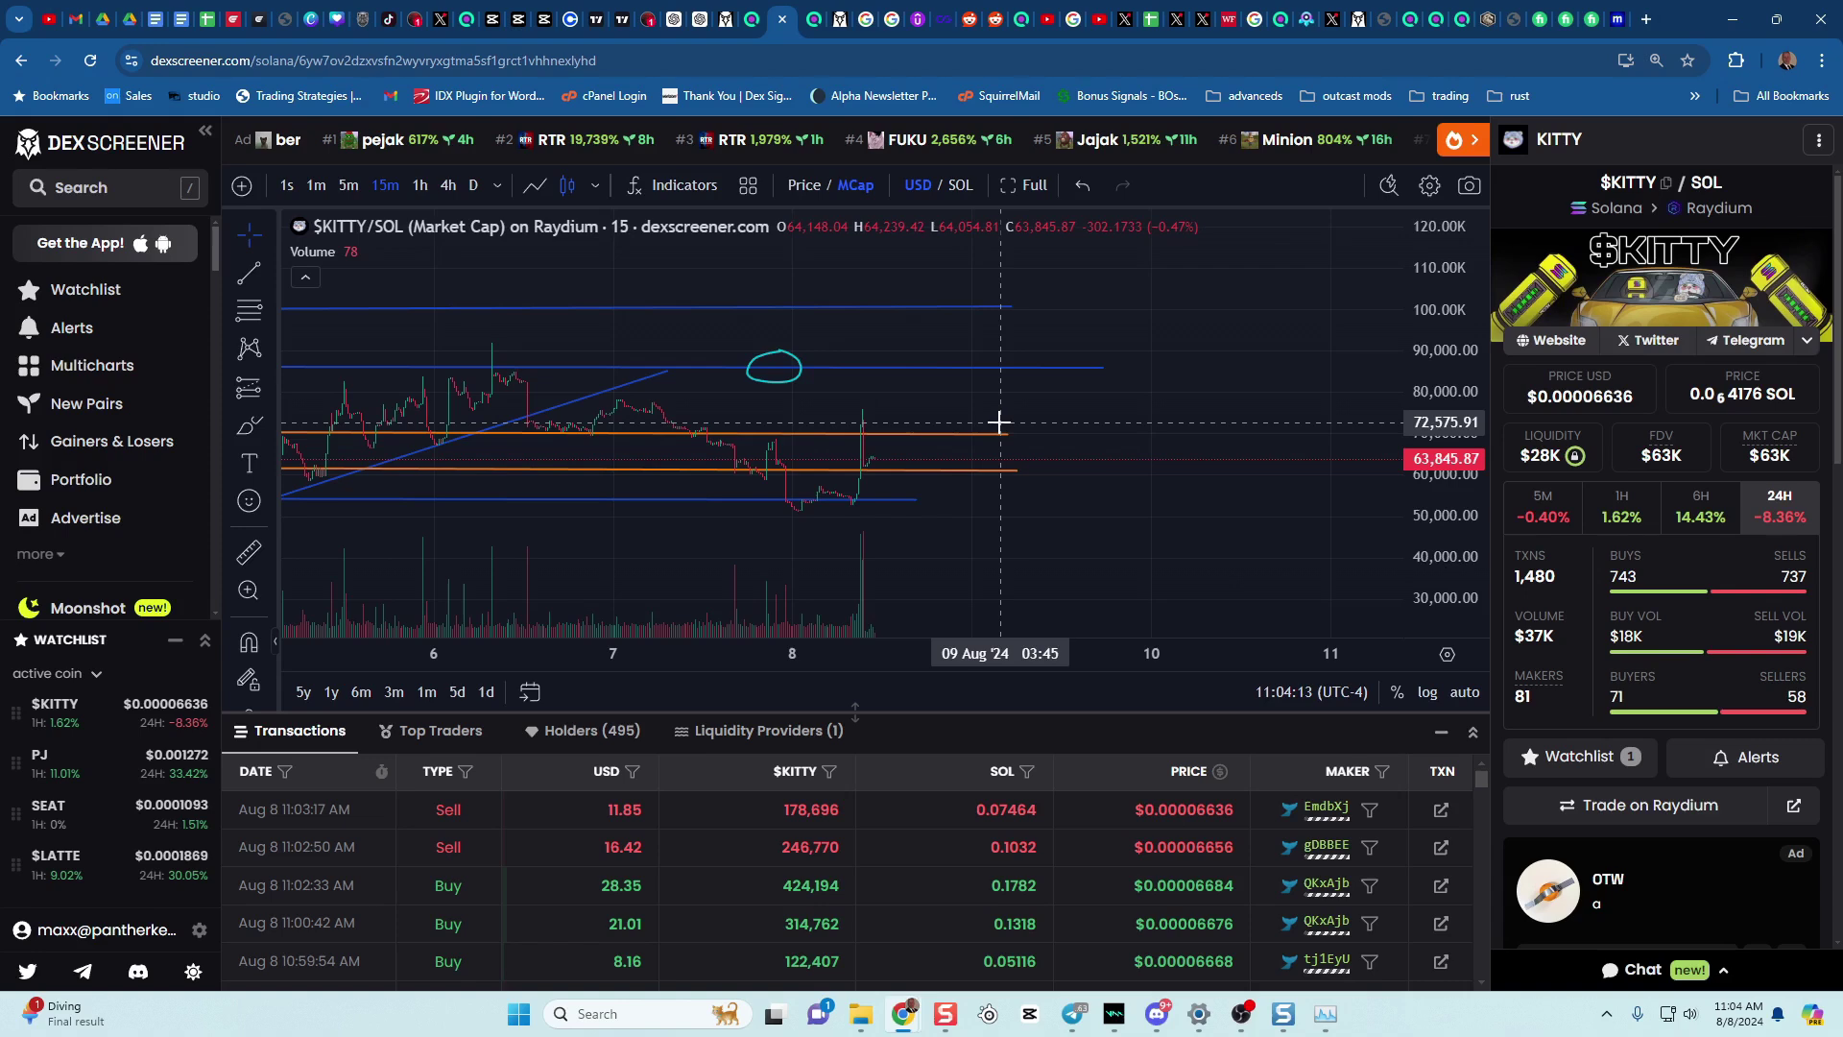
scroll(1000, 423, "up", 1)
right_click(1002, 424)
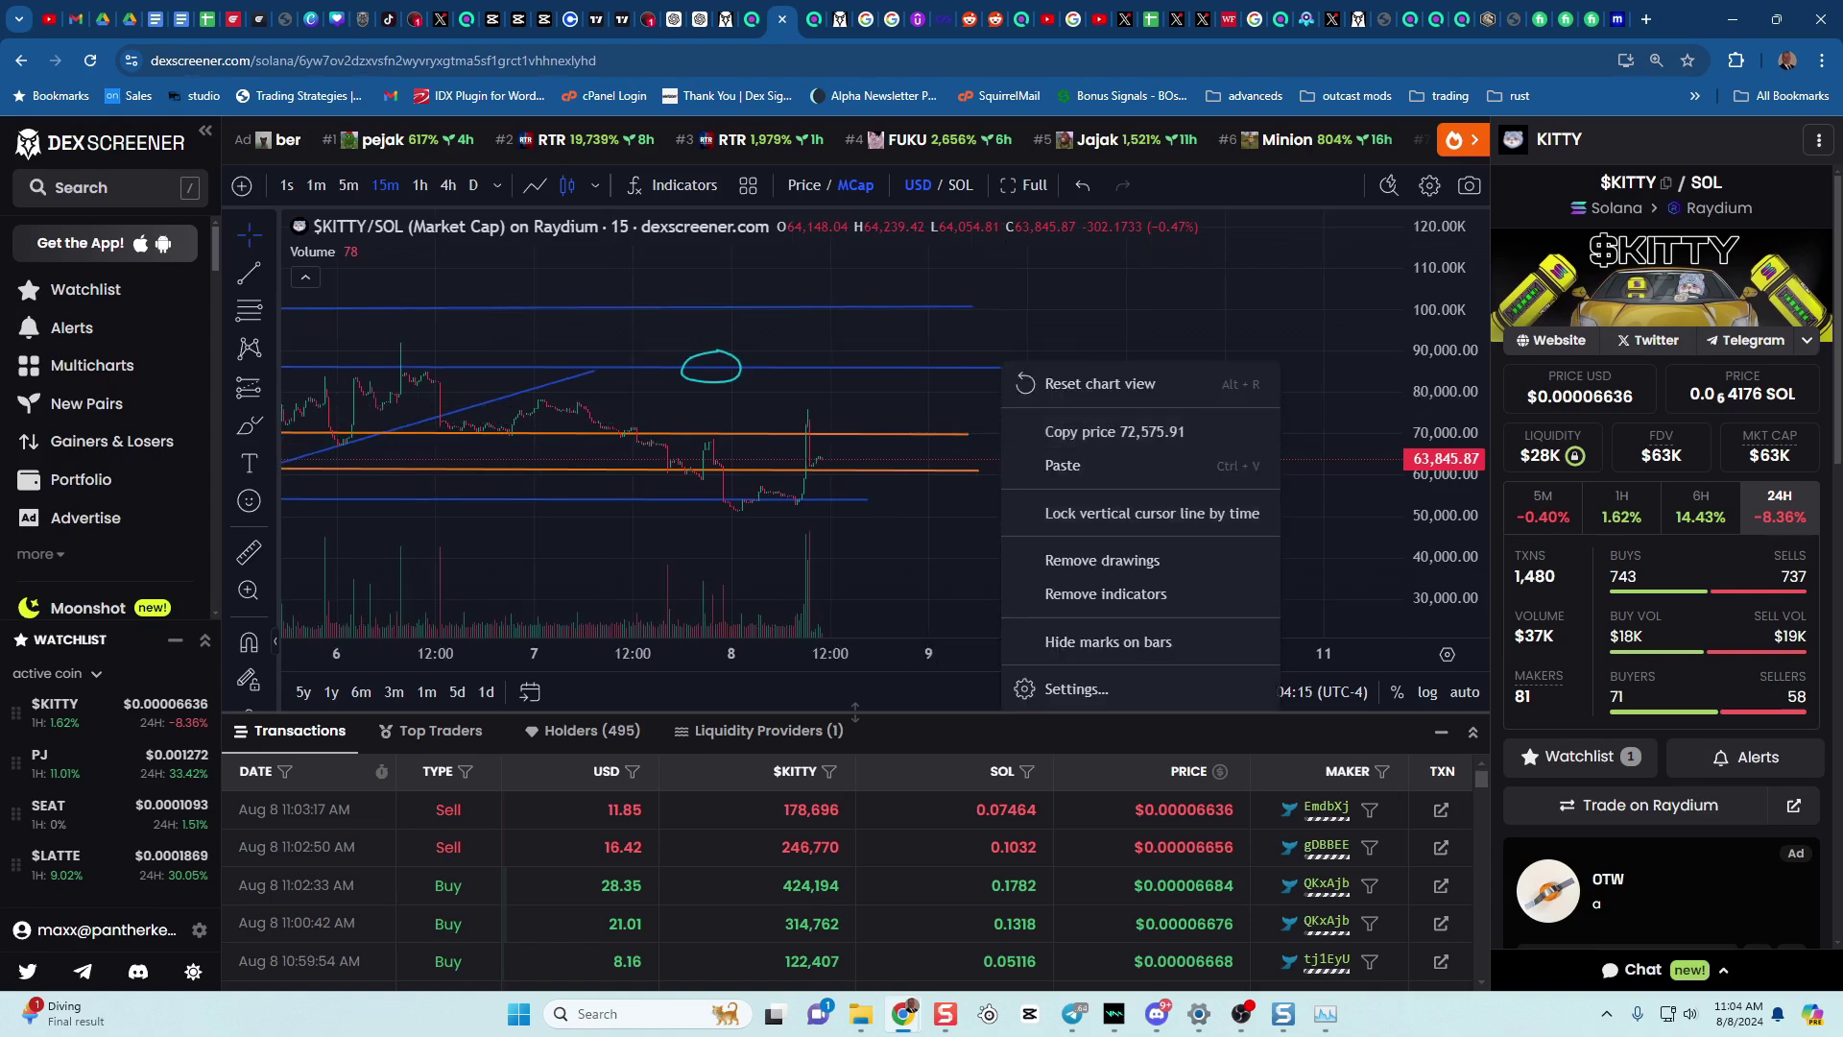